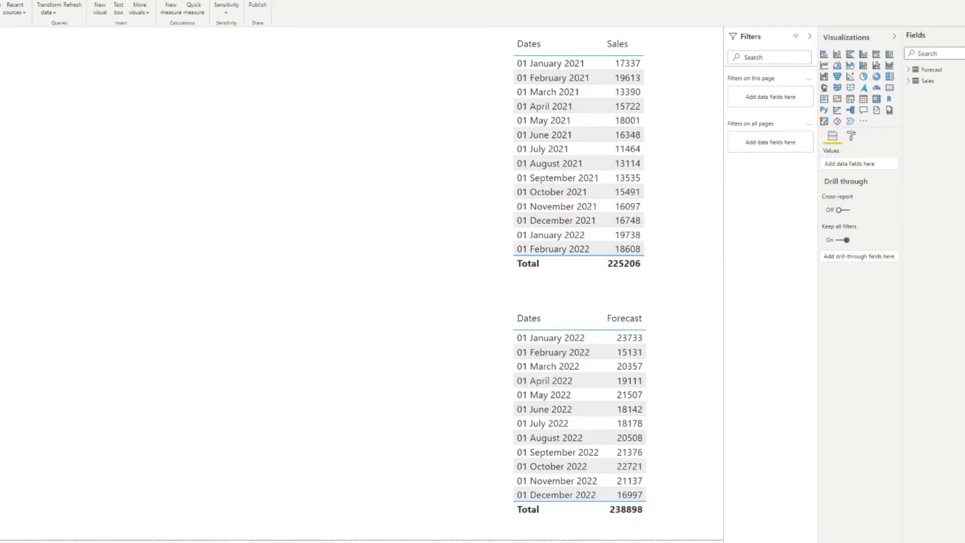
Step: Check the Sales and Forecast table visuals, then clear the selection
{"action": "left_click", "coordinate": [661, 73]}
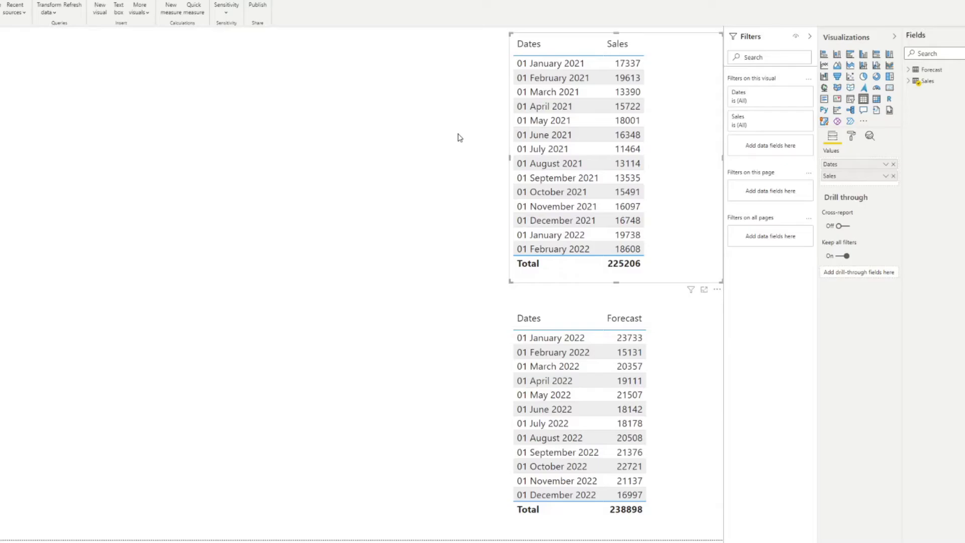
{"action": "key", "text": "Tab"}
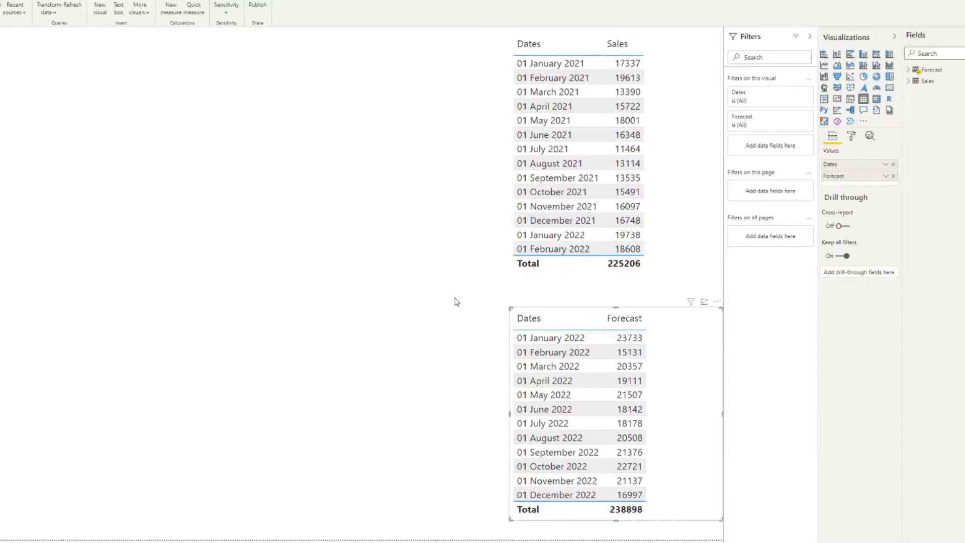
{"action": "left_click", "coordinate": [416, 252]}
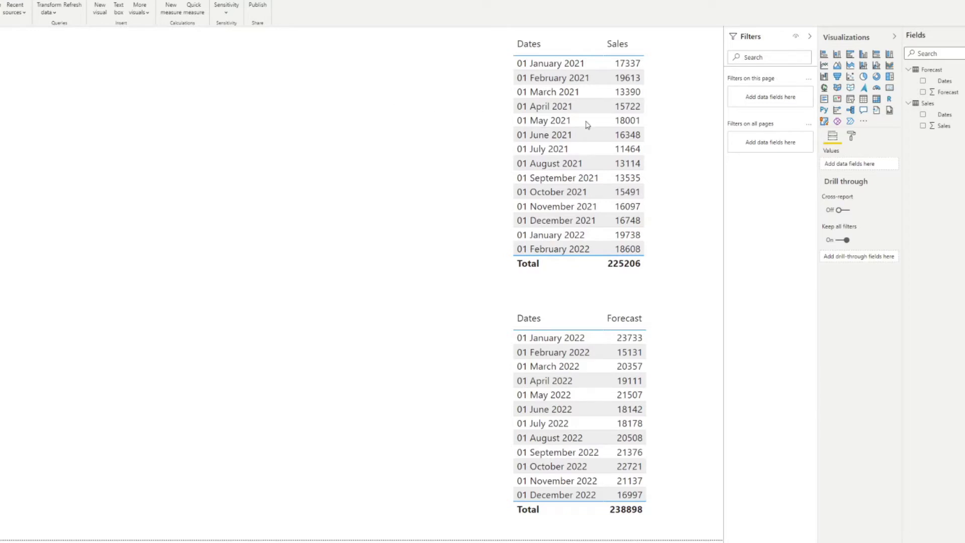
Step: Build a line chart of Forecast by Forecast Dates, enlarge it, and add Sales values
{"action": "left_click_drag", "start_coordinate": [948, 86], "coordinate": [349, 151]}
{"action": "left_click_drag", "start_coordinate": [948, 92], "coordinate": [297, 150]}
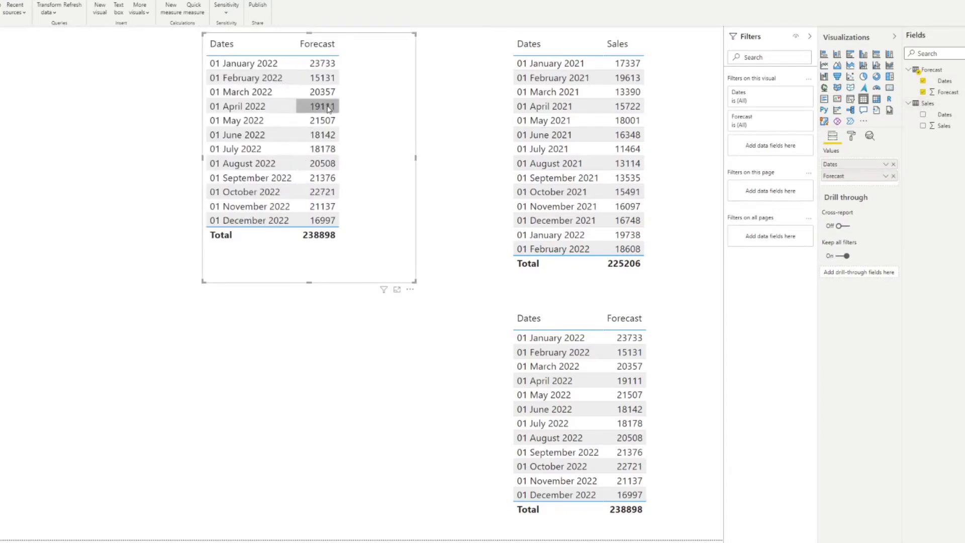
{"action": "left_click", "coordinate": [825, 66]}
{"action": "left_click_drag", "start_coordinate": [411, 282], "coordinate": [481, 269]}
{"action": "left_click_drag", "start_coordinate": [426, 105], "coordinate": [431, 142]}
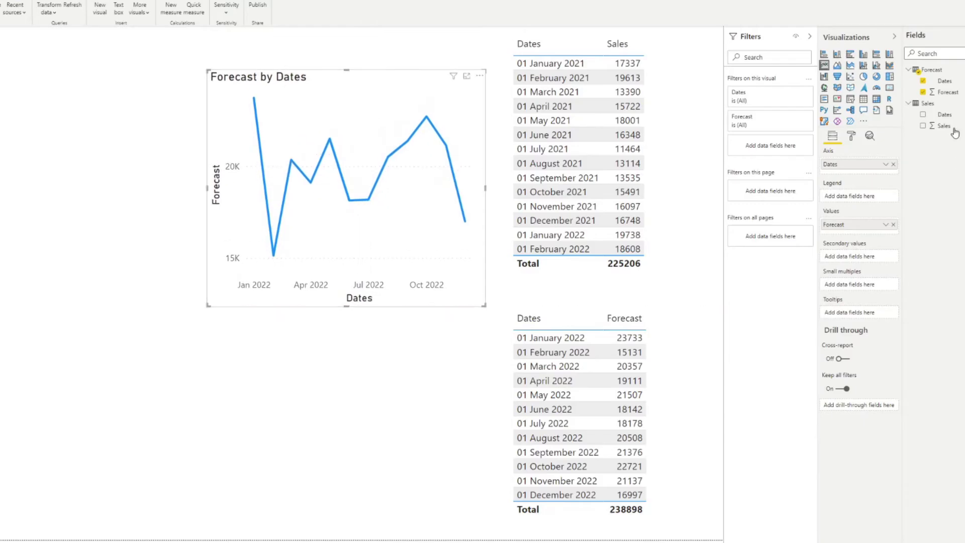
{"action": "left_click_drag", "start_coordinate": [943, 126], "coordinate": [351, 206]}
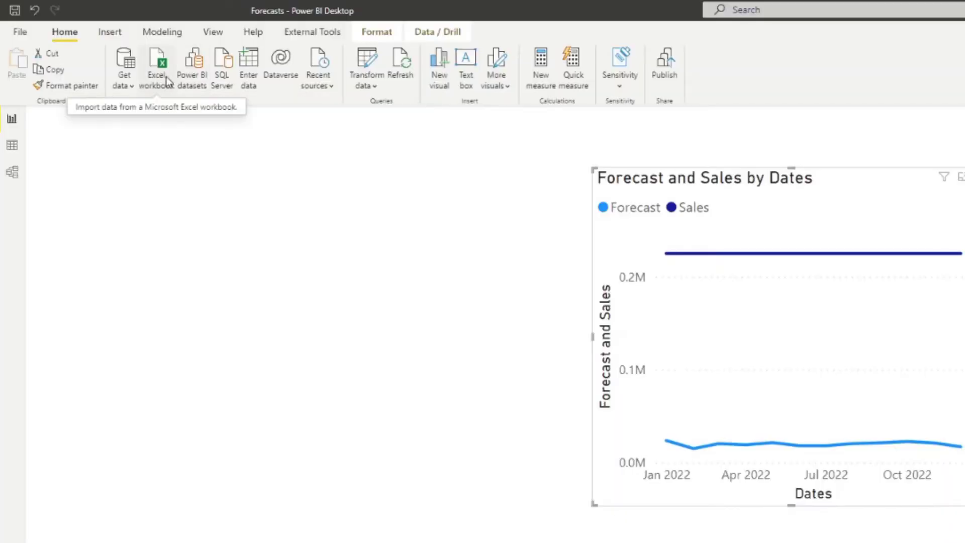
Step: Create a 2021–2030 Calendar table with Year, Quarter, Month, Week and Day columns, and view its rows
{"action": "left_click", "coordinate": [162, 35]}
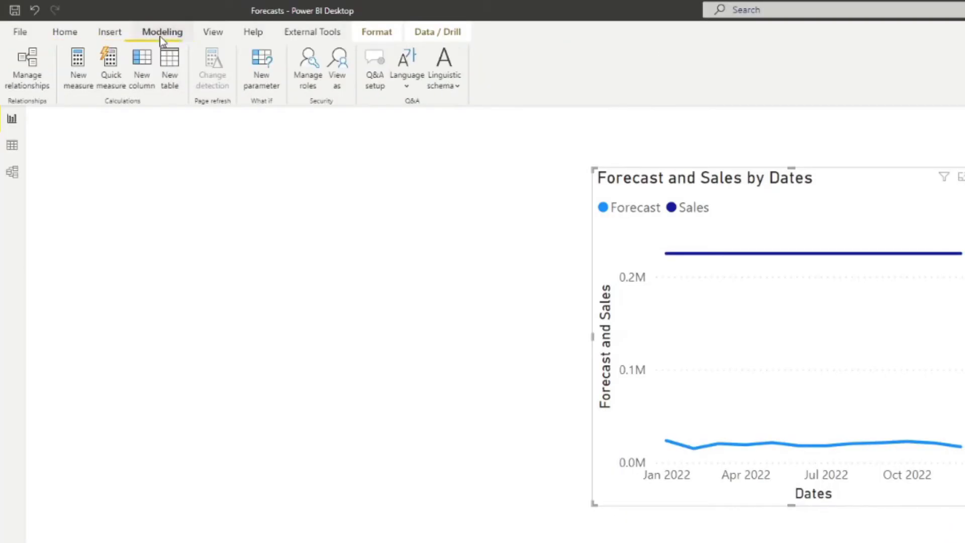
{"action": "left_click", "coordinate": [162, 64]}
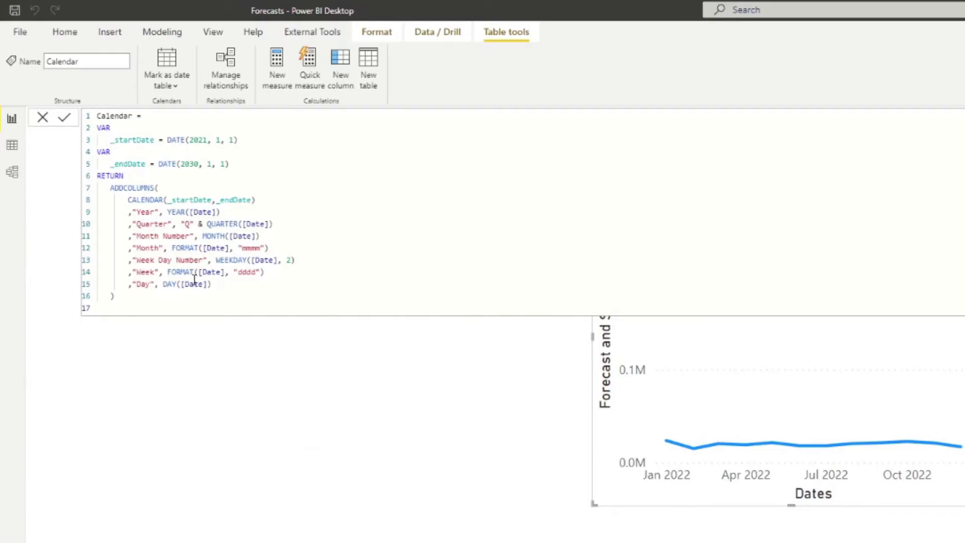
{"action": "left_click", "coordinate": [12, 172]}
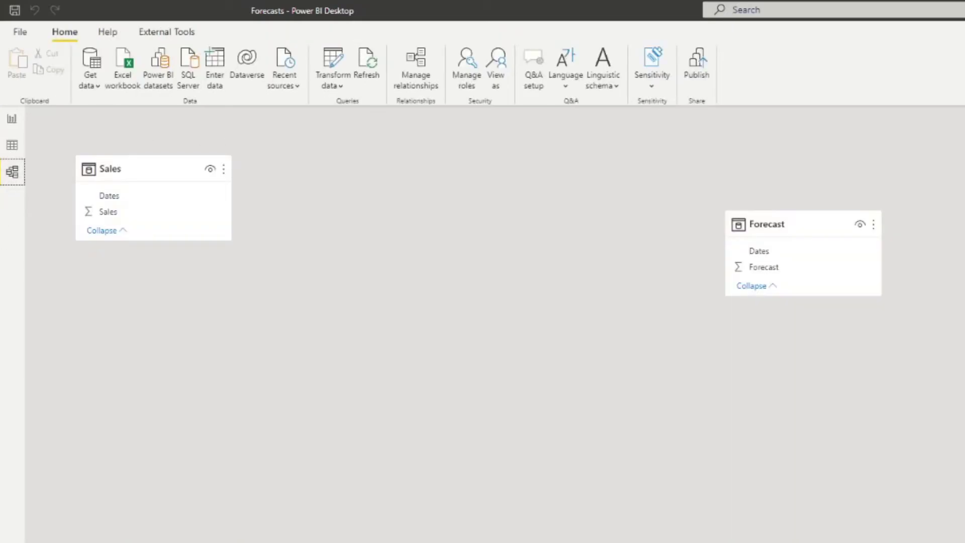
{"action": "left_click", "coordinate": [11, 150]}
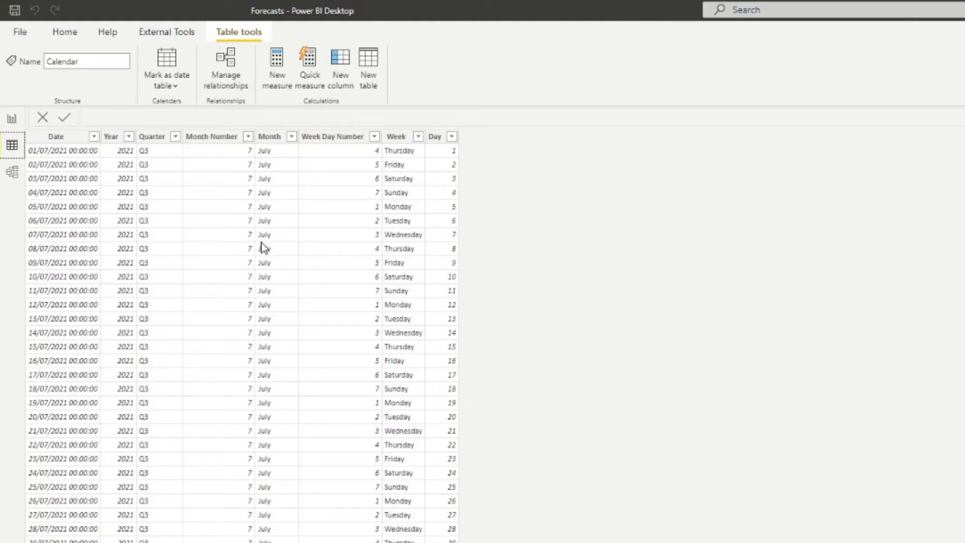
Step: In Model view, arrange the table cards and link Sales and Forecast Dates to Calendar Date
{"action": "left_click", "coordinate": [10, 185]}
{"action": "left_click_drag", "start_coordinate": [797, 228], "coordinate": [838, 344]}
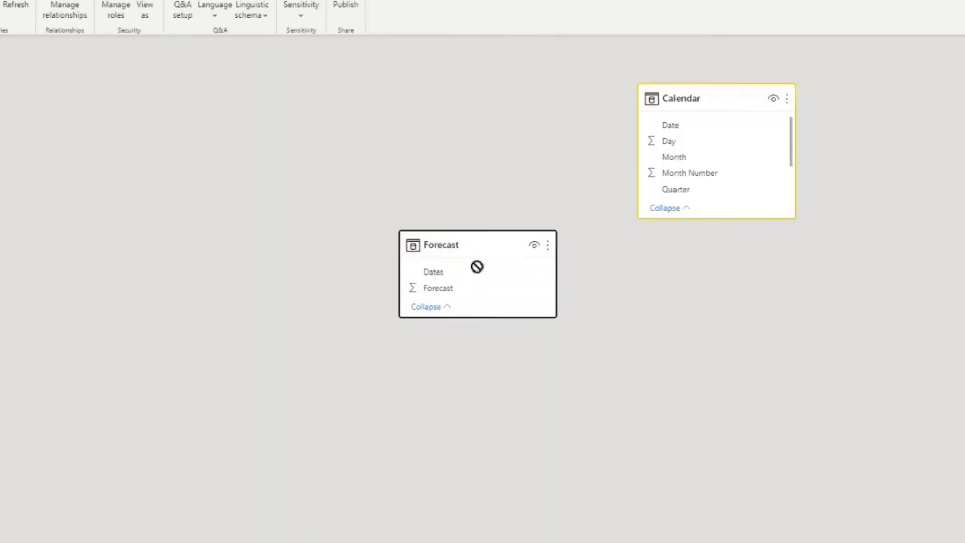
{"action": "left_click_drag", "start_coordinate": [487, 277], "coordinate": [515, 315]}
{"action": "mouse_move", "coordinate": [422, 147]}
{"action": "left_mouse_down"}
{"action": "mouse_move", "coordinate": [505, 149]}
{"action": "mouse_move", "coordinate": [433, 146]}
{"action": "left_mouse_up"}
{"action": "left_click_drag", "start_coordinate": [754, 108], "coordinate": [765, 145]}
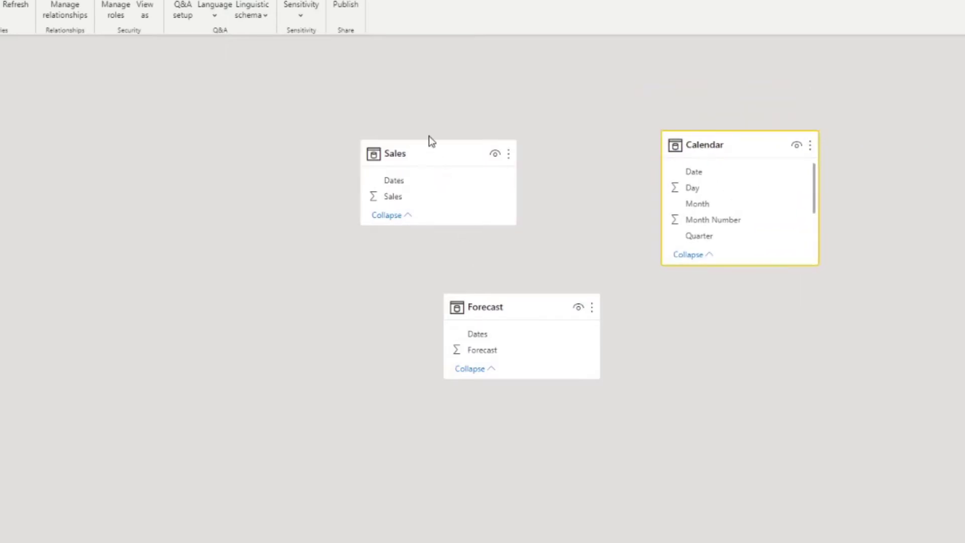
{"action": "left_click_drag", "start_coordinate": [424, 183], "coordinate": [741, 116]}
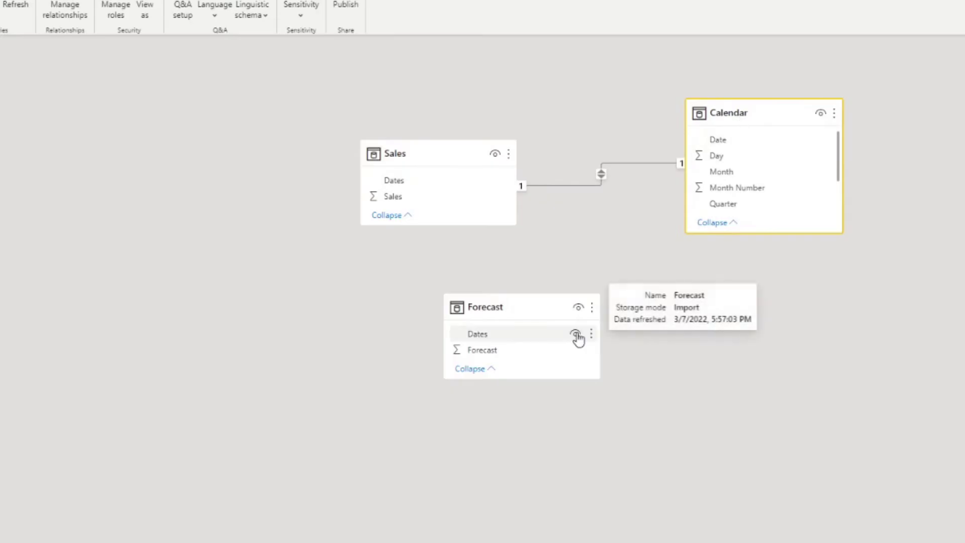
{"action": "left_click_drag", "start_coordinate": [495, 329], "coordinate": [765, 190]}
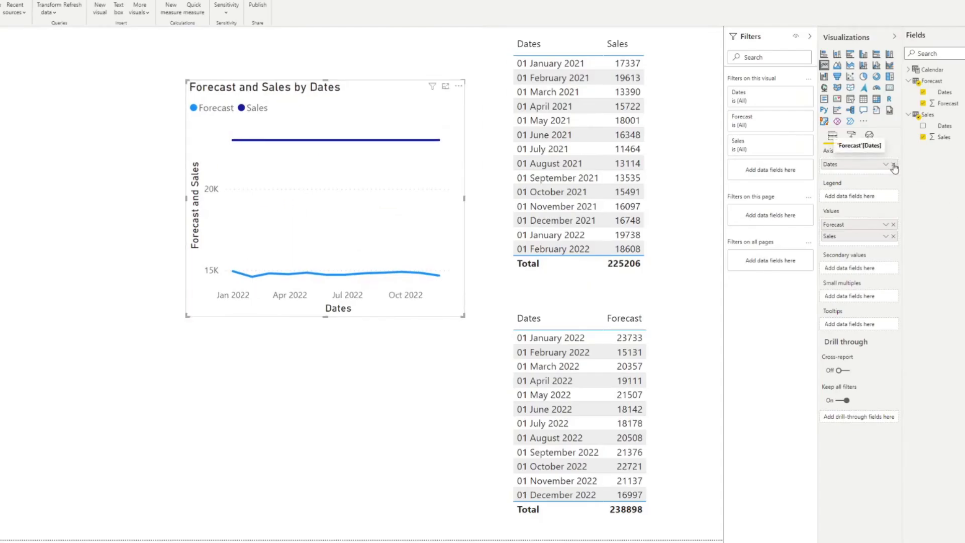
Step: Put Calendar Date on the chart's axis and delete the Sales and Forecast table visuals
{"action": "left_click", "coordinate": [893, 165]}
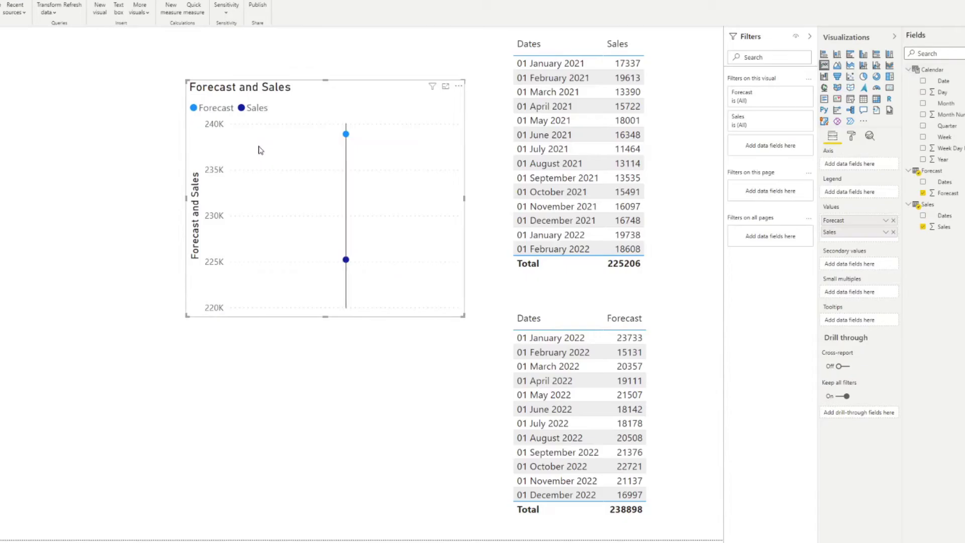
{"action": "left_click_drag", "start_coordinate": [954, 85], "coordinate": [362, 191]}
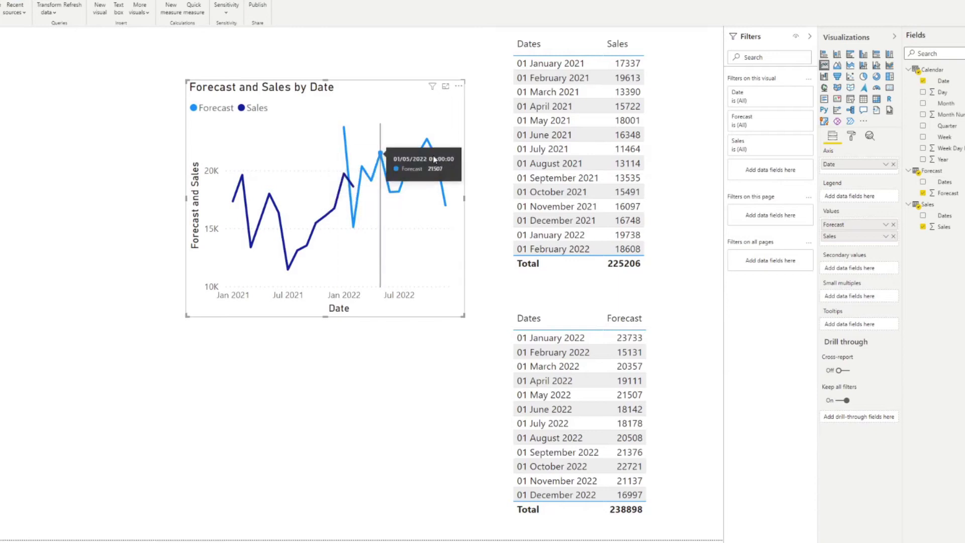
{"action": "left_click", "coordinate": [667, 341]}
{"action": "key", "text": "Delete"}
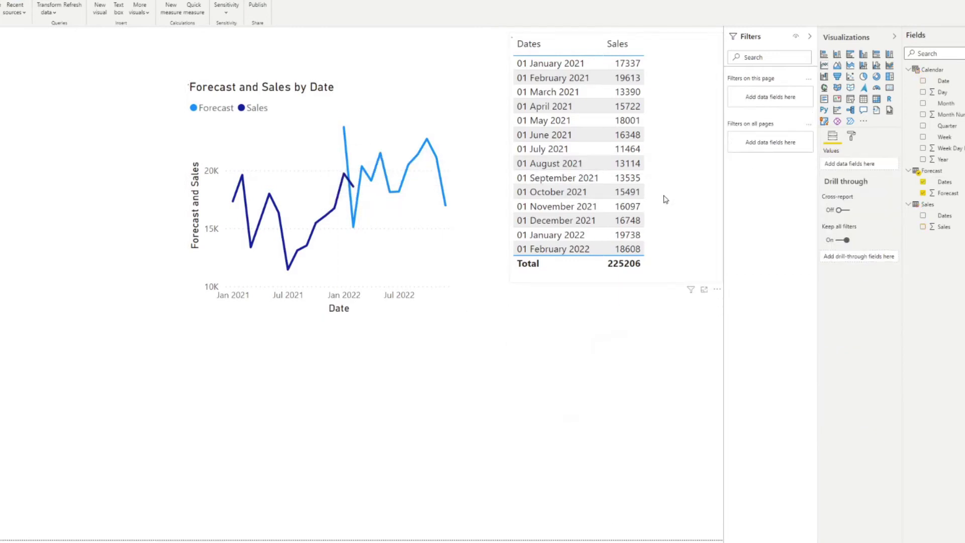
{"action": "left_click", "coordinate": [666, 196]}
{"action": "key", "text": "Delete"}
Step: Duplicate the line chart beside the original and convert the copy into a table
{"action": "left_click", "coordinate": [284, 94]}
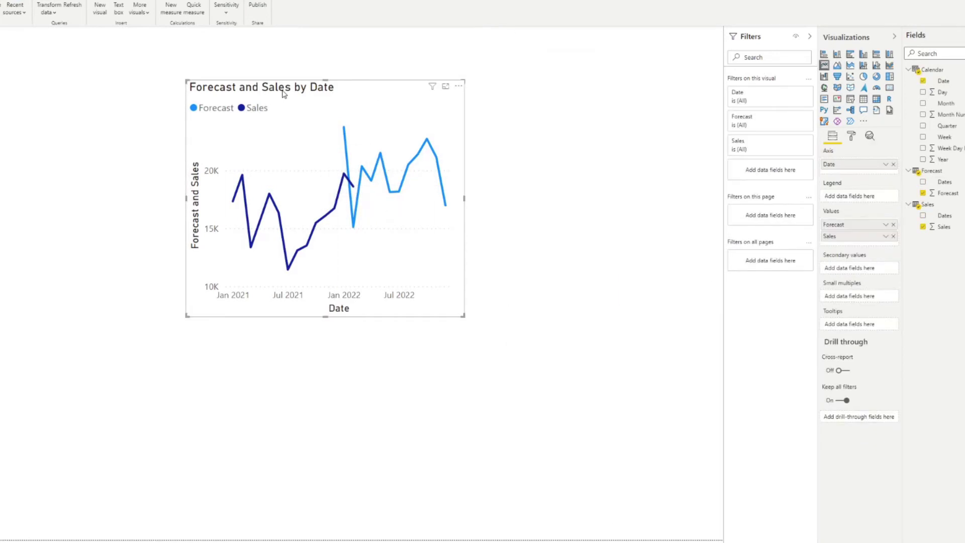
{"action": "key", "text": "ctrl+c"}
{"action": "key", "text": "ctrl+v"}
{"action": "left_click_drag", "start_coordinate": [287, 98], "coordinate": [565, 93]}
{"action": "left_click_drag", "start_coordinate": [445, 194], "coordinate": [535, 197]}
{"action": "left_click", "coordinate": [863, 99]}
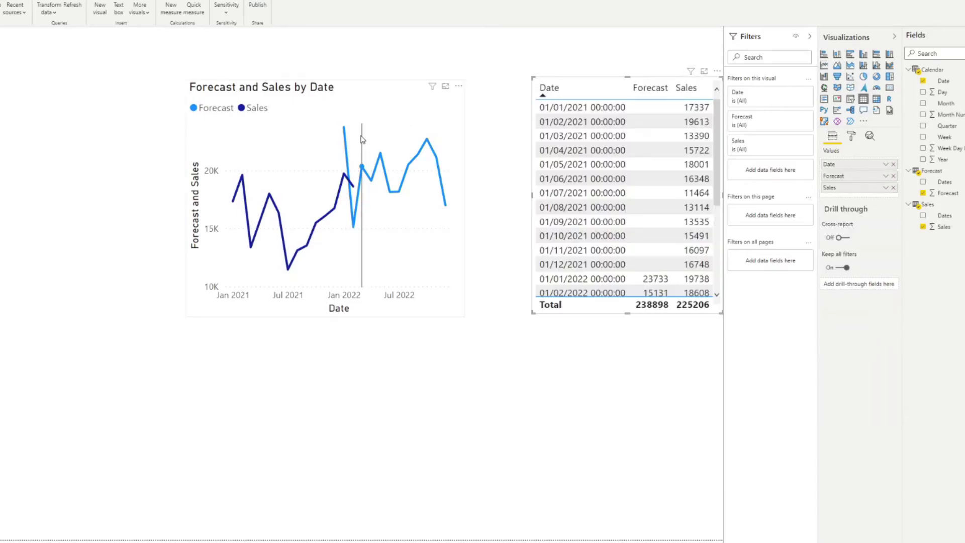
Step: Order Sales before Forecast in the chart and widen the Date/Forecast/Sales table
{"action": "left_click", "coordinate": [348, 97]}
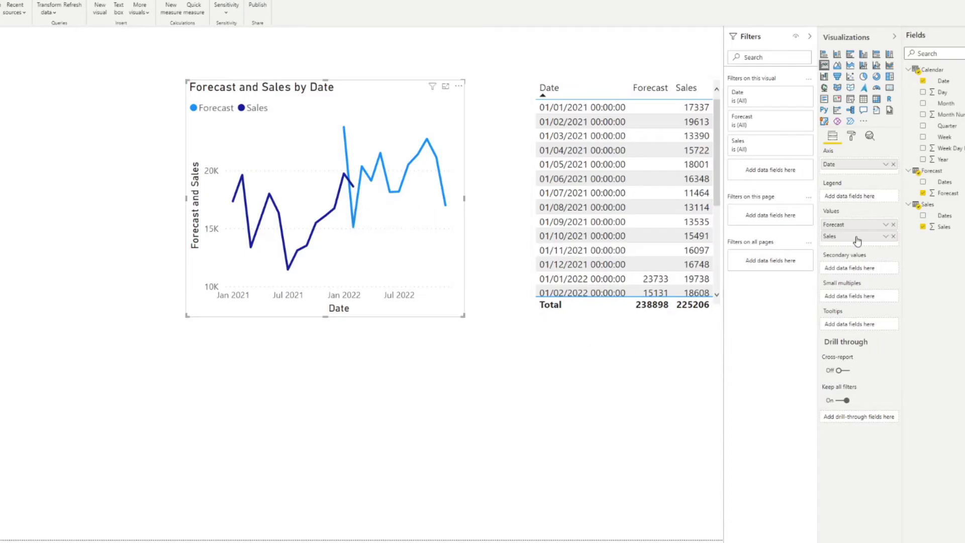
{"action": "left_click_drag", "start_coordinate": [854, 236], "coordinate": [854, 222]}
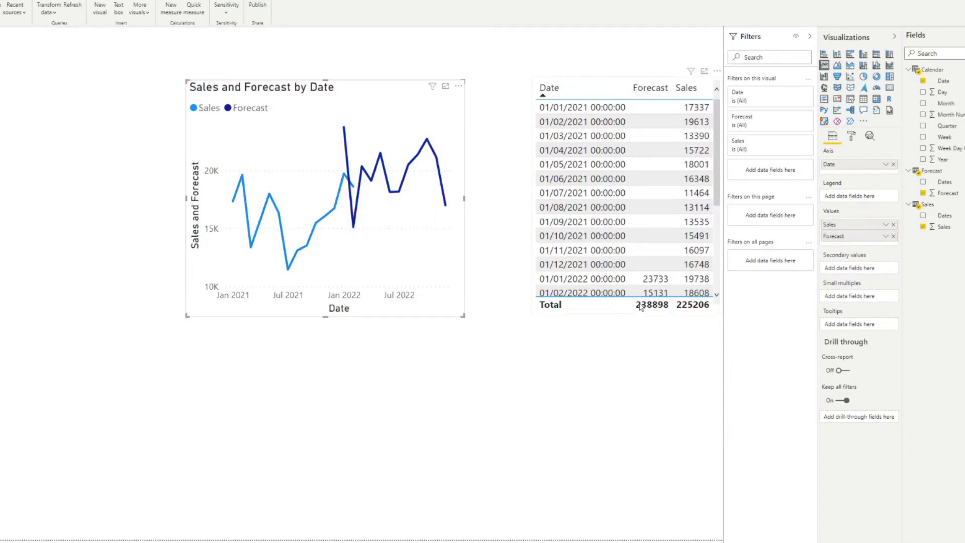
{"action": "scroll", "coordinate": [659, 251], "scroll_direction": "down", "scroll_amount": 2}
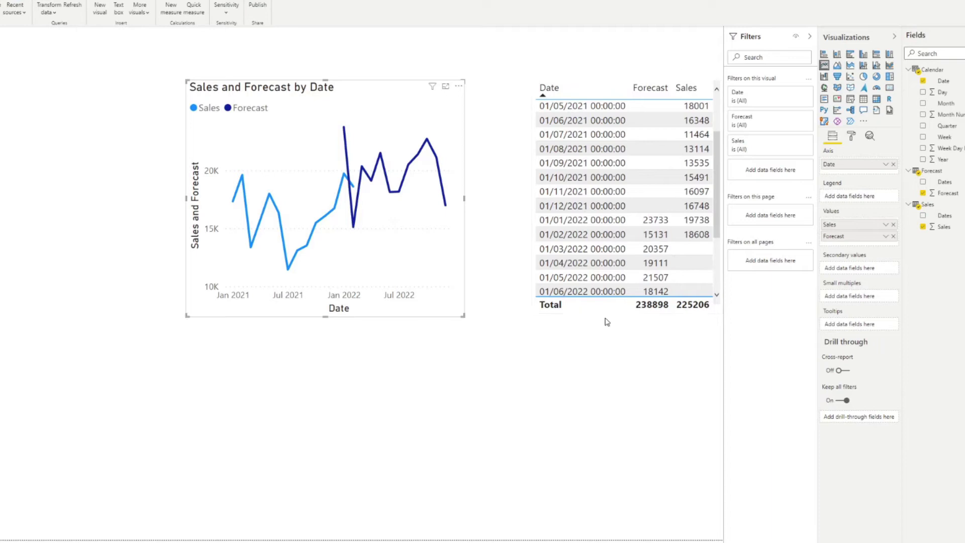
{"action": "left_click", "coordinate": [536, 317]}
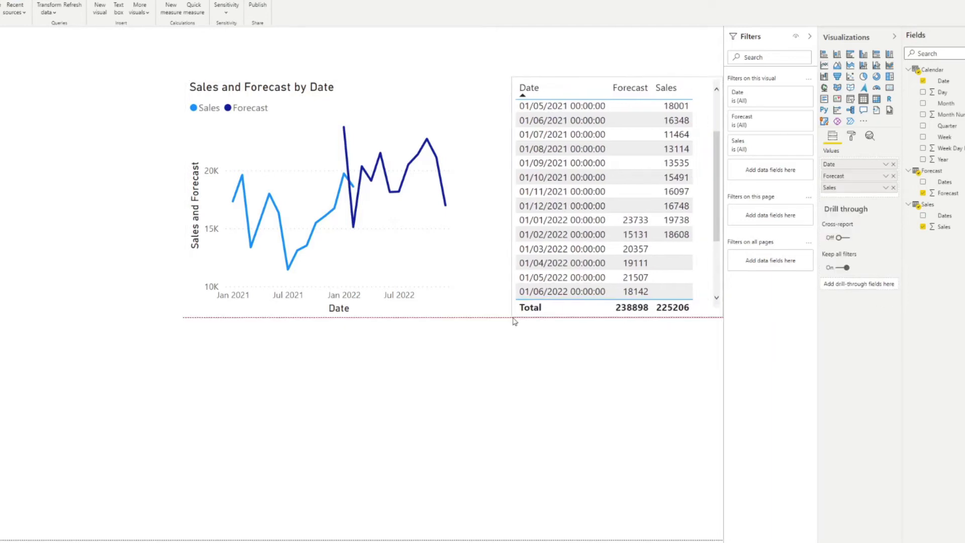
{"action": "left_click_drag", "start_coordinate": [536, 317], "coordinate": [504, 317]}
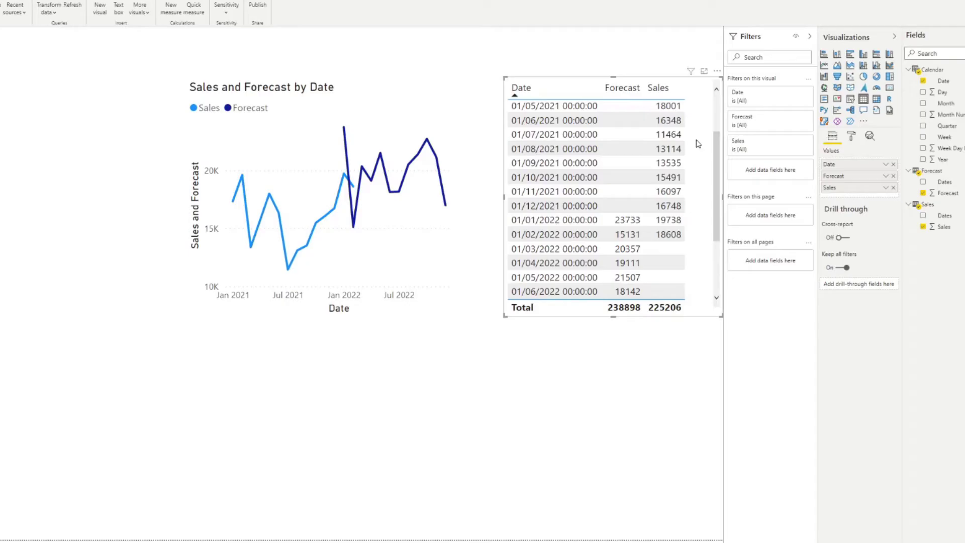
Step: Start a new Calendar measure 'Sales & Forecast' with IF(NOT(ISBLANK(MAX(Sales[Sales])))
{"action": "right_click", "coordinate": [934, 74]}
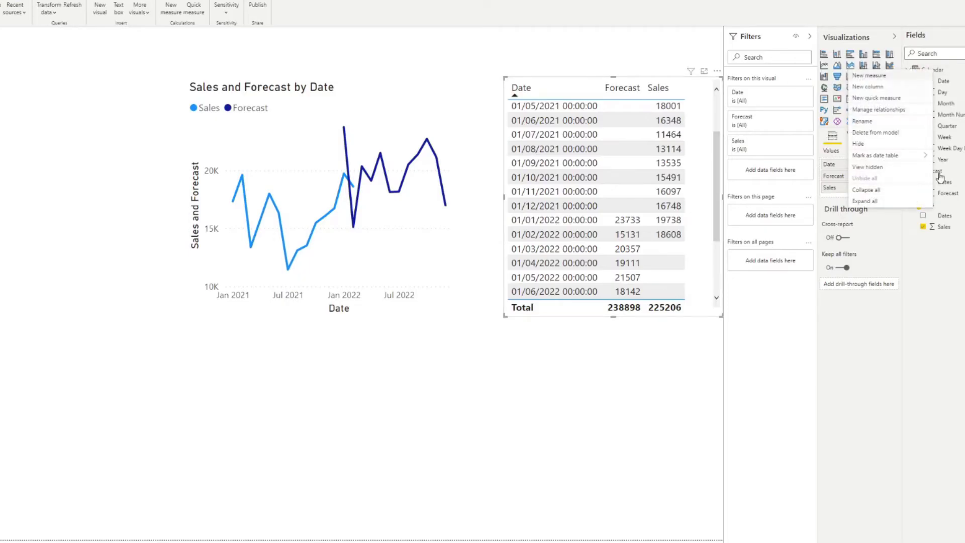
{"action": "left_click", "coordinate": [900, 77]}
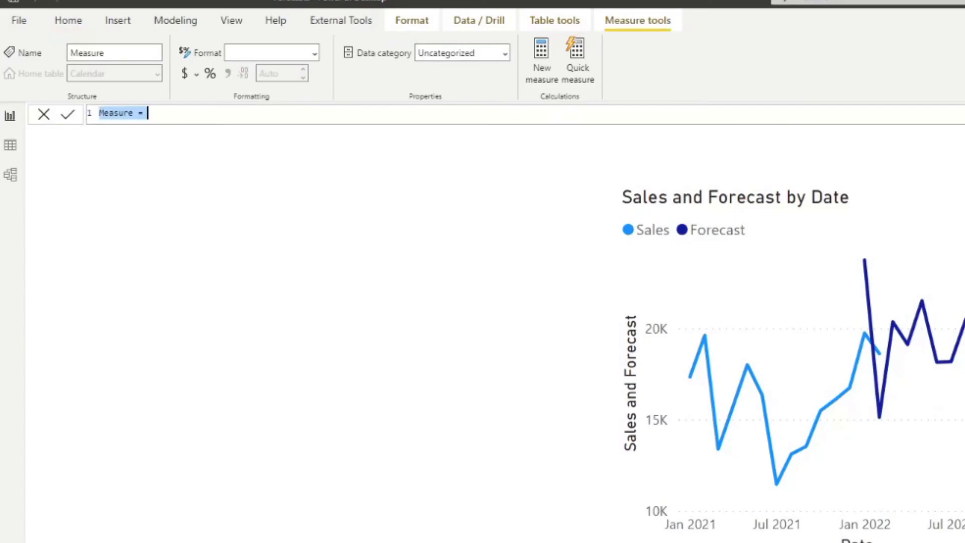
{"action": "type", "text": "Sales & Forecasr ="}
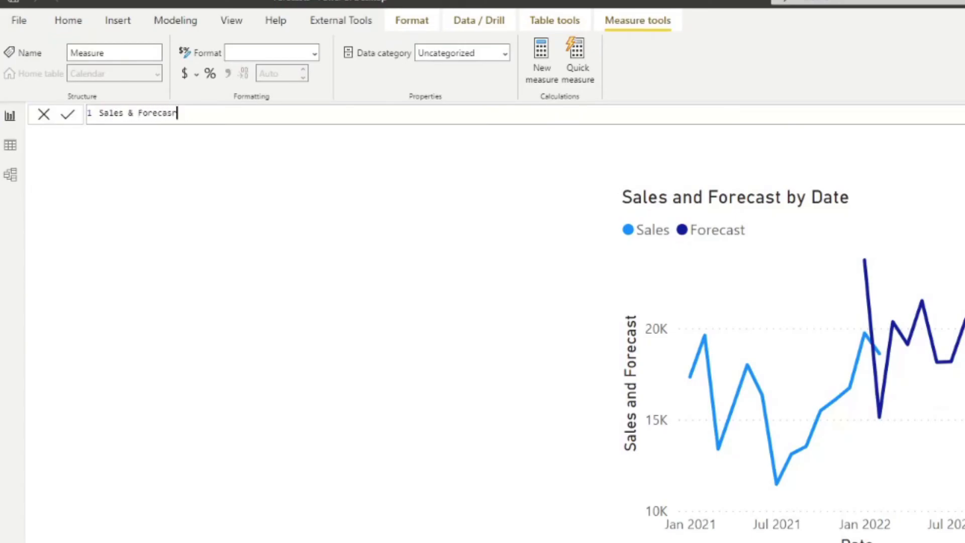
{"action": "key", "text": "shift+Return"}
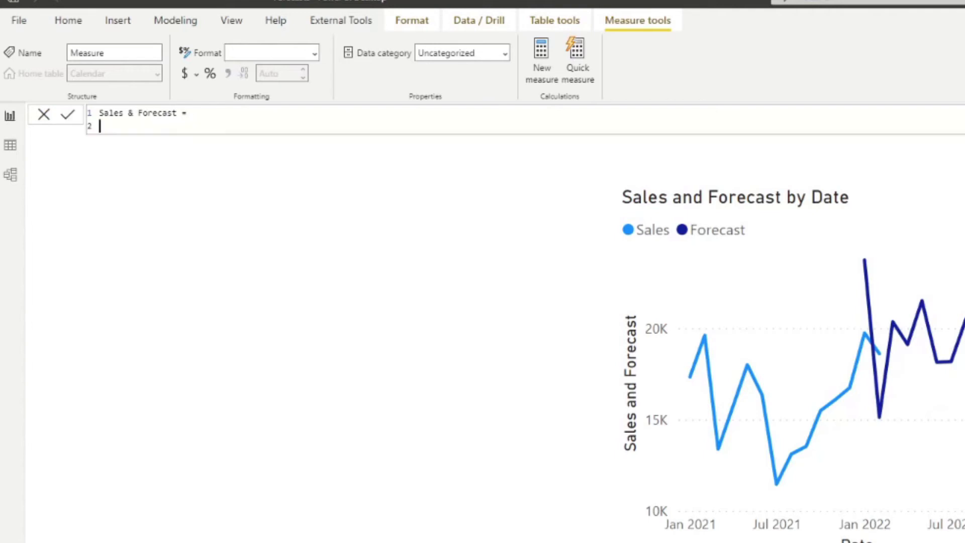
{"action": "type", "text": "IF("}
{"action": "key", "text": "shift+Return"}
{"action": "type", "text": "NOT("}
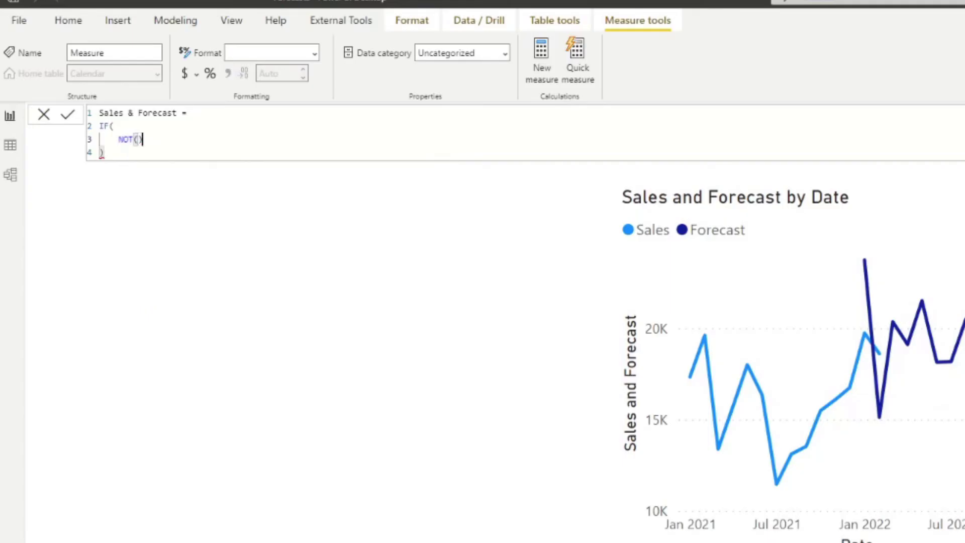
{"action": "type", "text": "ISBLANK"}
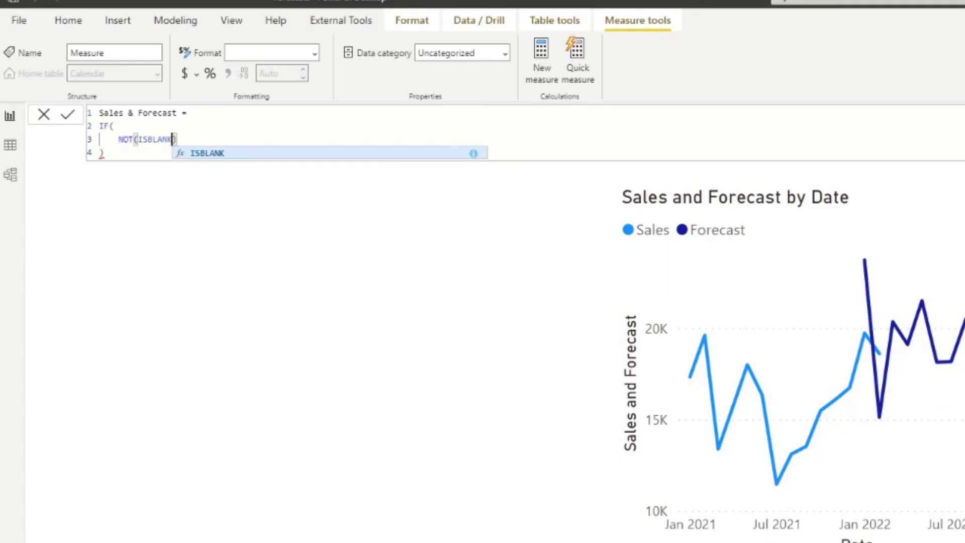
{"action": "type", "text": "( "}
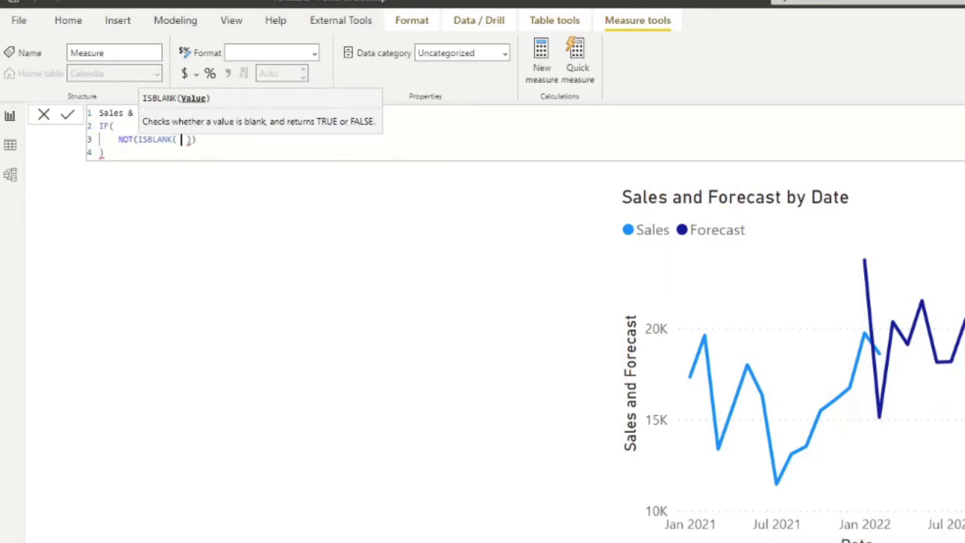
{"action": "type", "text": "Sales"}
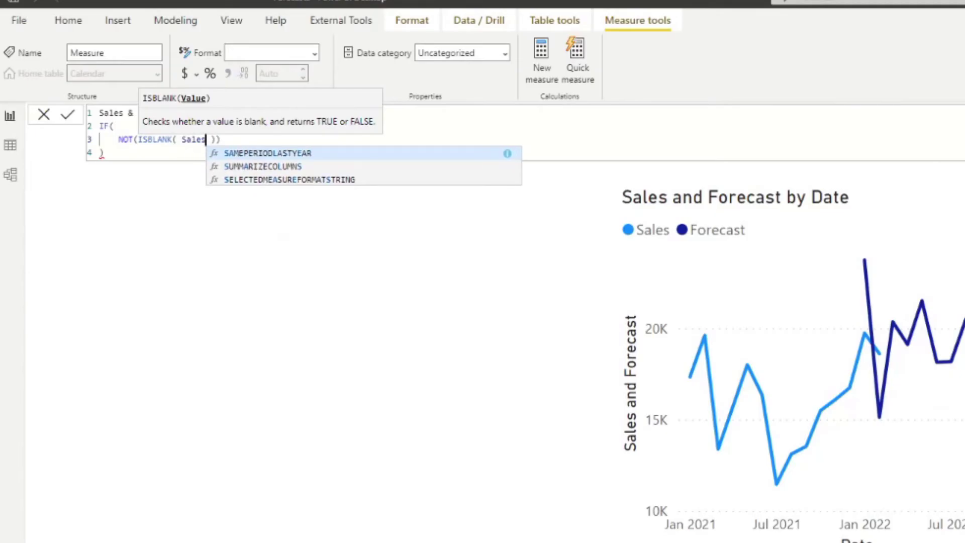
{"action": "key", "text": "BackSpace"}
{"action": "key", "text": "BackSpace"}
{"action": "key", "text": "BackSpace"}
{"action": "key", "text": "BackSpace"}
{"action": "key", "text": "BackSpace"}
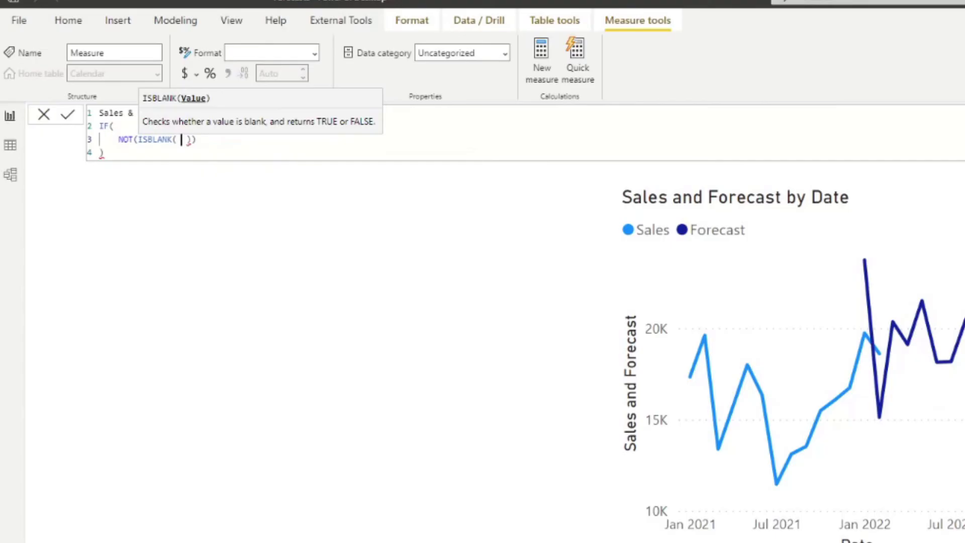
{"action": "type", "text": "MAX(Sales[Sales]"}
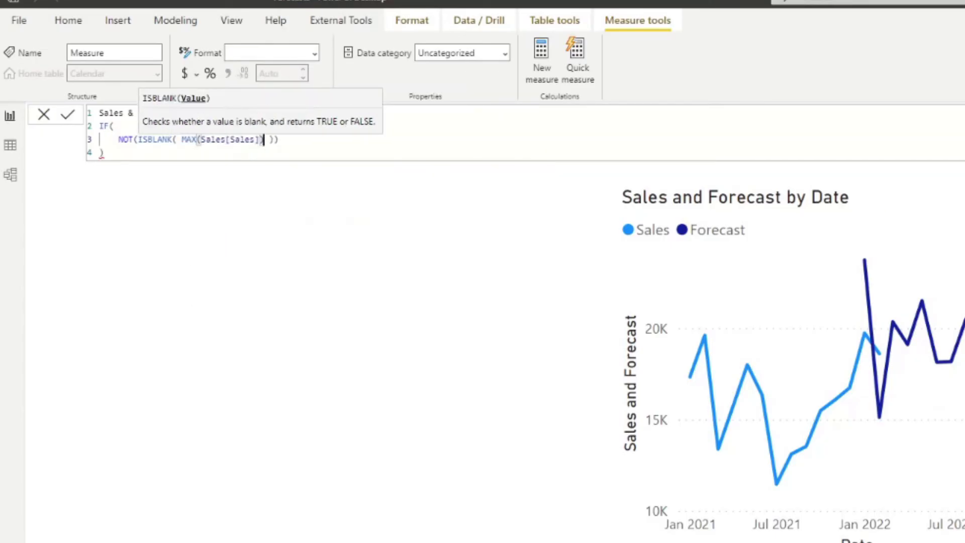
{"action": "type", "text": ")"}
Step: Finish the IF returning MAX(Sales[Sales]), else MAX(Forecast[Forecast]), and commit the measure
{"action": "key", "text": "shift+Return"}
{"action": "type", "text": ", "}
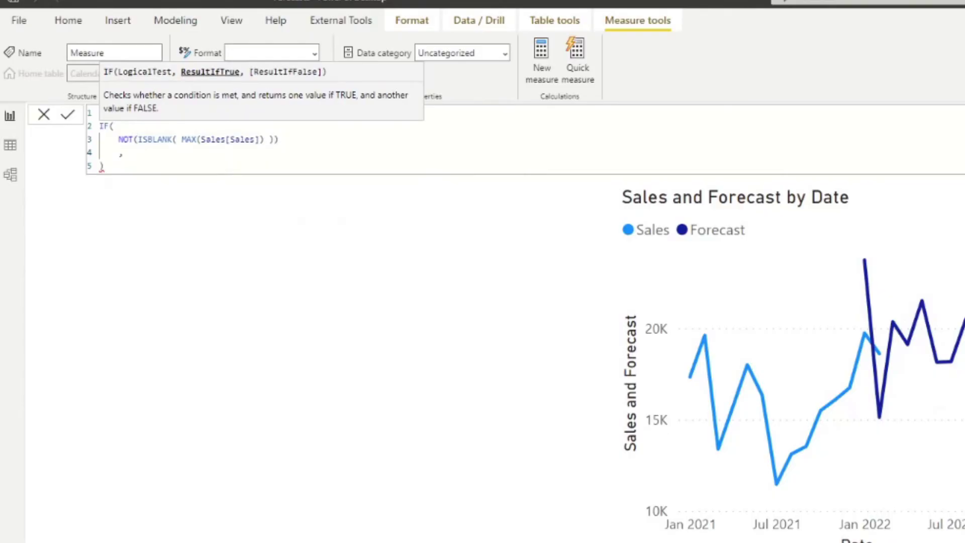
{"action": "type", "text": "MA"}
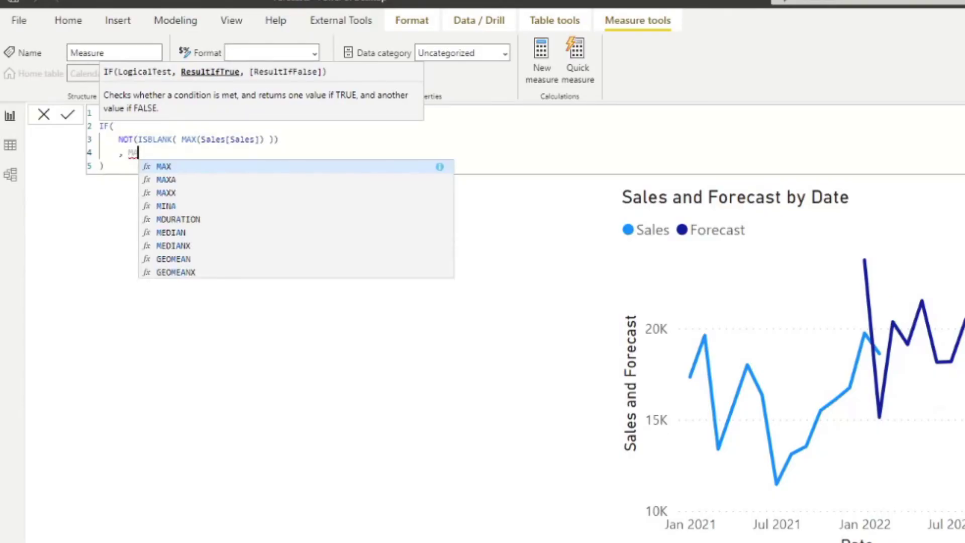
{"action": "key", "text": "BackSpace"}
{"action": "type", "text": "Sale"}
{"action": "key", "text": "BackSpace"}
{"action": "key", "text": "BackSpace"}
{"action": "key", "text": "BackSpace"}
{"action": "key", "text": "BackSpace"}
{"action": "type", "text": "MAX(SAles"}
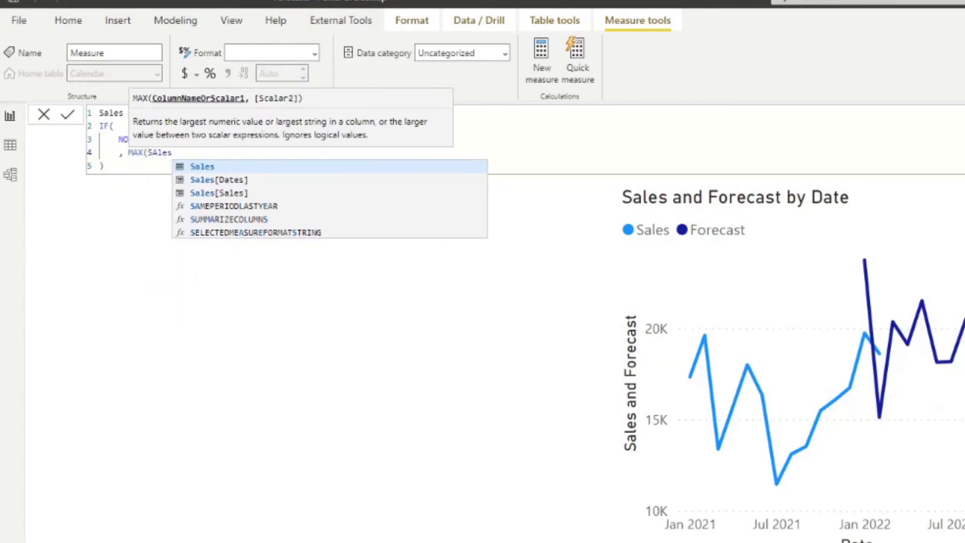
{"action": "key", "text": "Down"}
{"action": "key", "text": "Down"}
{"action": "key", "text": "Tab"}
{"action": "type", "text": ")"}
{"action": "key", "text": "Return"}
{"action": "type", "text": ", MAX(Forecas"}
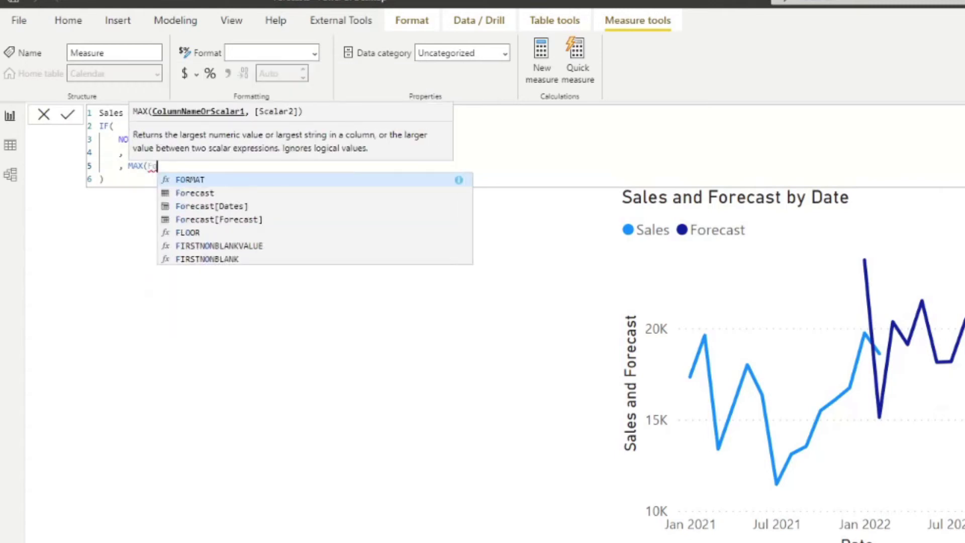
{"action": "key", "text": "Down"}
{"action": "key", "text": "Down"}
{"action": "key", "text": "Tab"}
{"action": "type", "text": ")"}
{"action": "key", "text": "Return"}
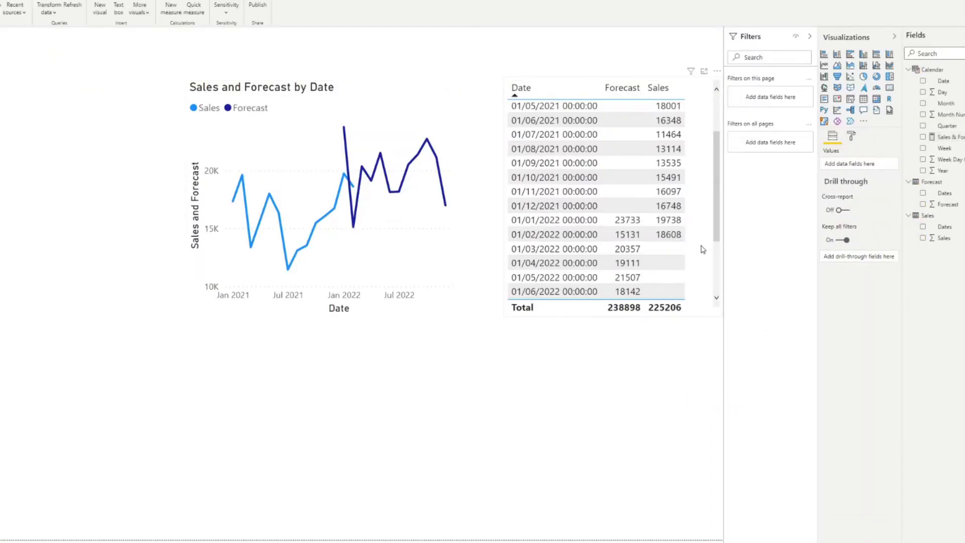
Step: Widen the table visual and add Sales & Forecast as a column
{"action": "left_click", "coordinate": [703, 250]}
{"action": "left_click_drag", "start_coordinate": [705, 205], "coordinate": [722, 205]}
{"action": "left_click_drag", "start_coordinate": [948, 136], "coordinate": [685, 184]}
{"action": "left_click_drag", "start_coordinate": [485, 324], "coordinate": [446, 305]}
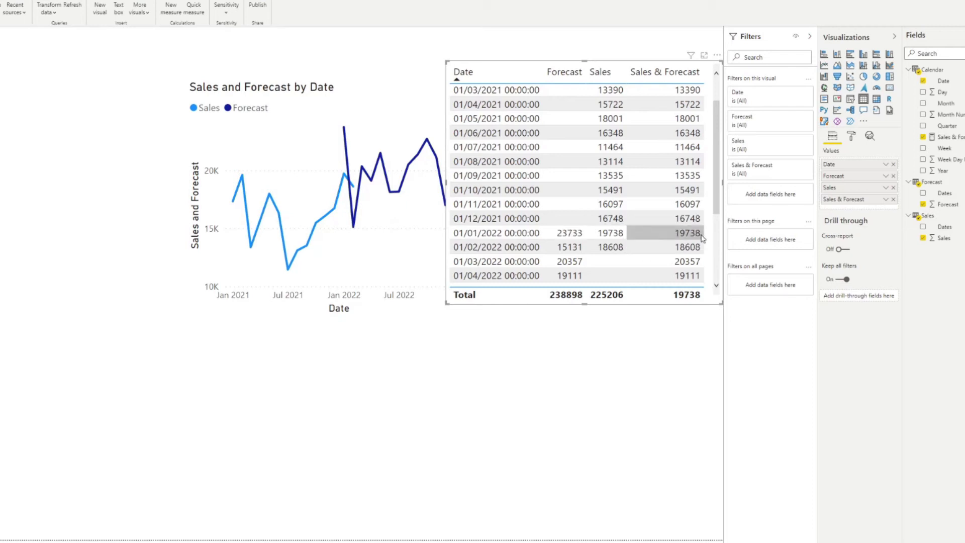
Step: Scroll the table rows to check Sales & Forecast values through 01/12/2022
{"action": "scroll", "coordinate": [675, 254], "scroll_direction": "down", "scroll_amount": 3}
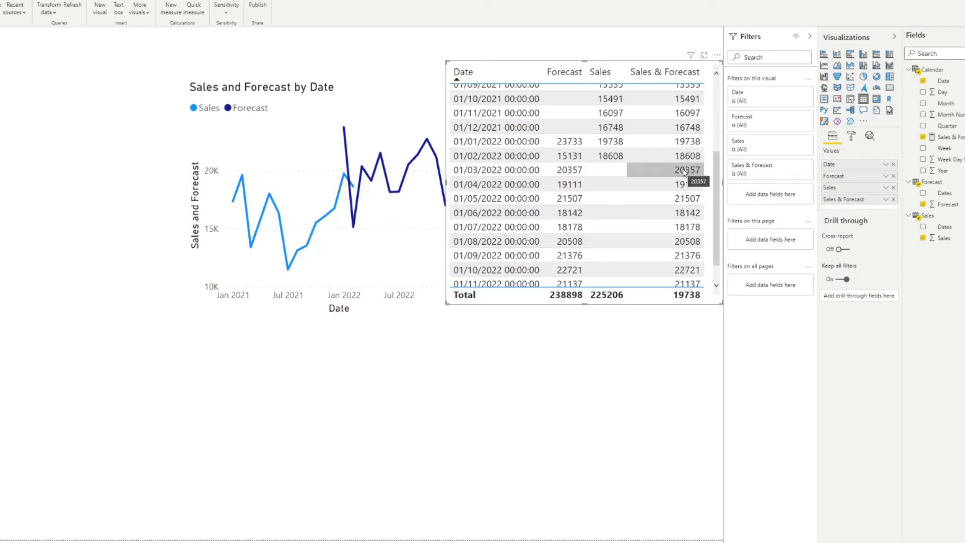
{"action": "scroll", "coordinate": [686, 156], "scroll_direction": "up", "scroll_amount": 3}
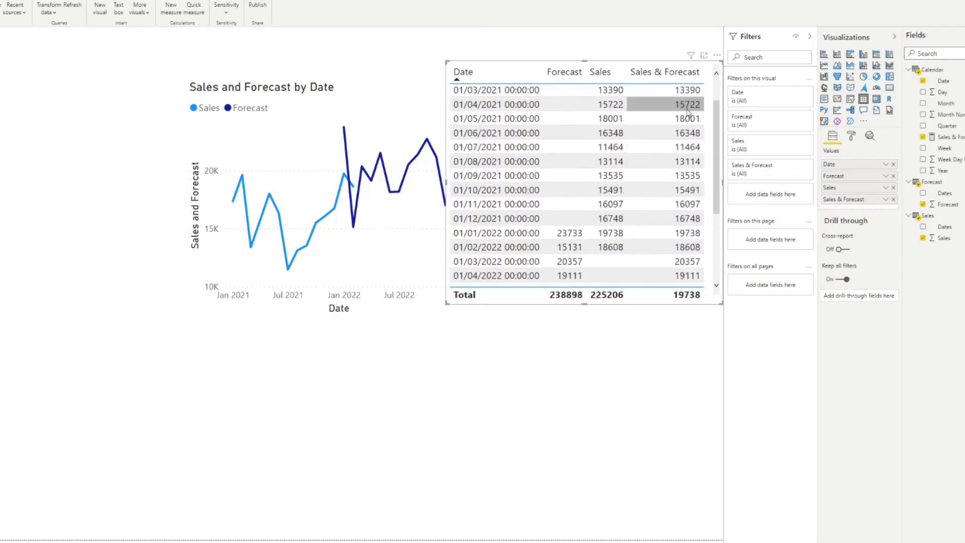
{"action": "scroll", "coordinate": [684, 191], "scroll_direction": "down", "scroll_amount": 4}
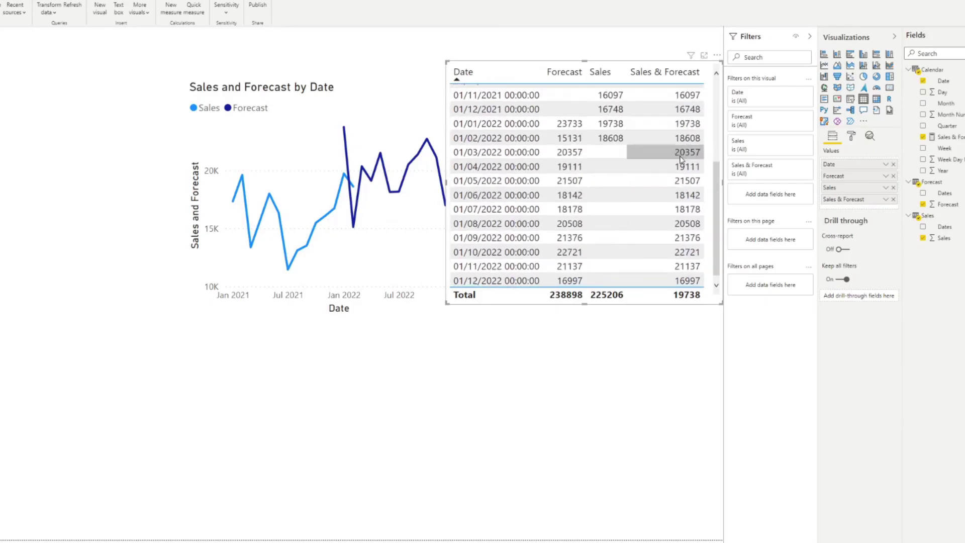
{"action": "scroll", "coordinate": [682, 151], "scroll_direction": "up", "scroll_amount": 4}
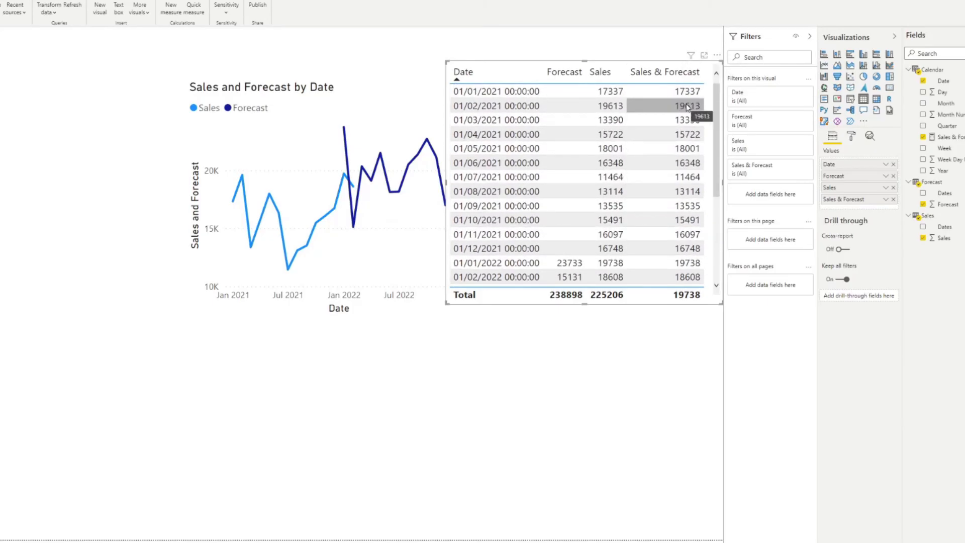
{"action": "scroll", "coordinate": [687, 107], "scroll_direction": "down", "scroll_amount": 3}
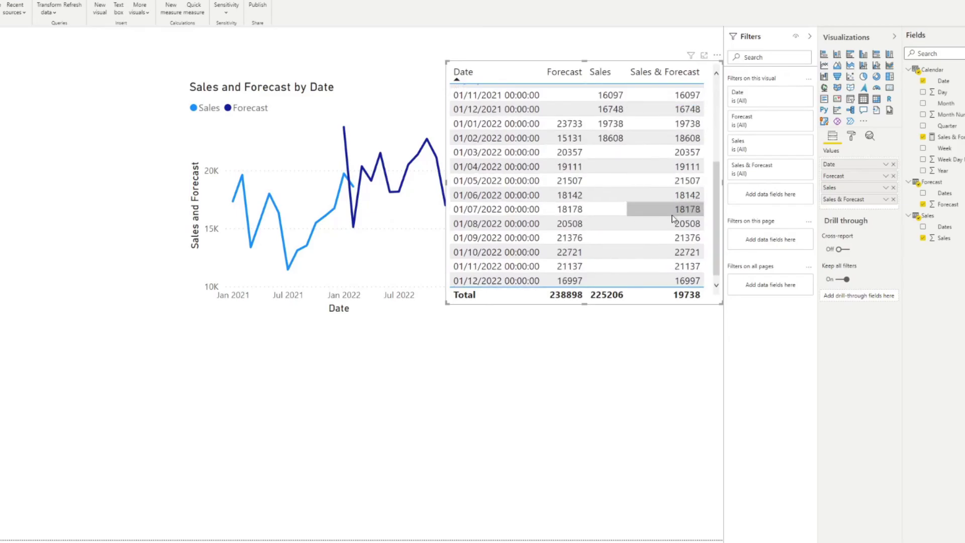
{"action": "scroll", "coordinate": [674, 217], "scroll_direction": "up", "scroll_amount": 3}
{"action": "scroll", "coordinate": [674, 218], "scroll_direction": "down", "scroll_amount": 3}
Step: Move the line chart beside the table and replace Forecast with Sales & Forecast in Values
{"action": "left_click_drag", "start_coordinate": [311, 96], "coordinate": [295, 89]}
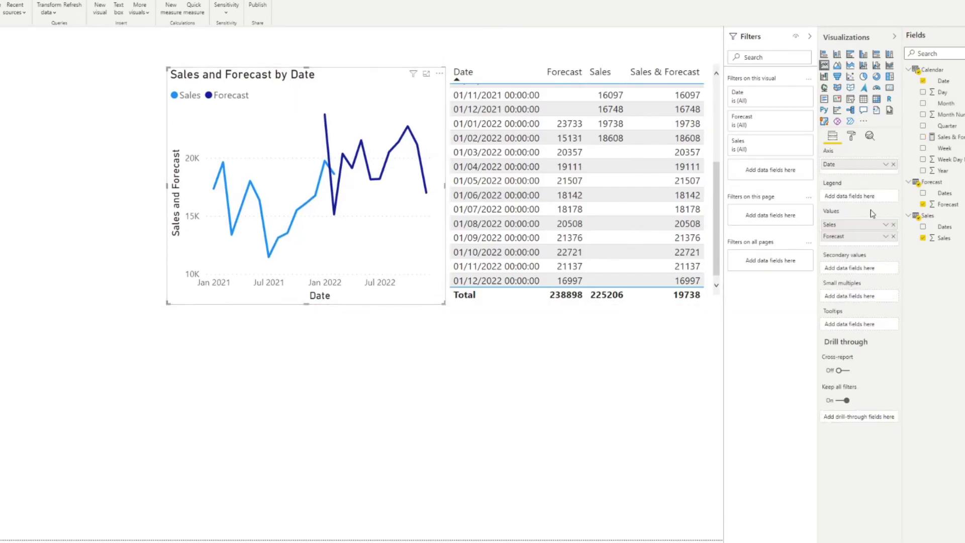
{"action": "left_click", "coordinate": [894, 237]}
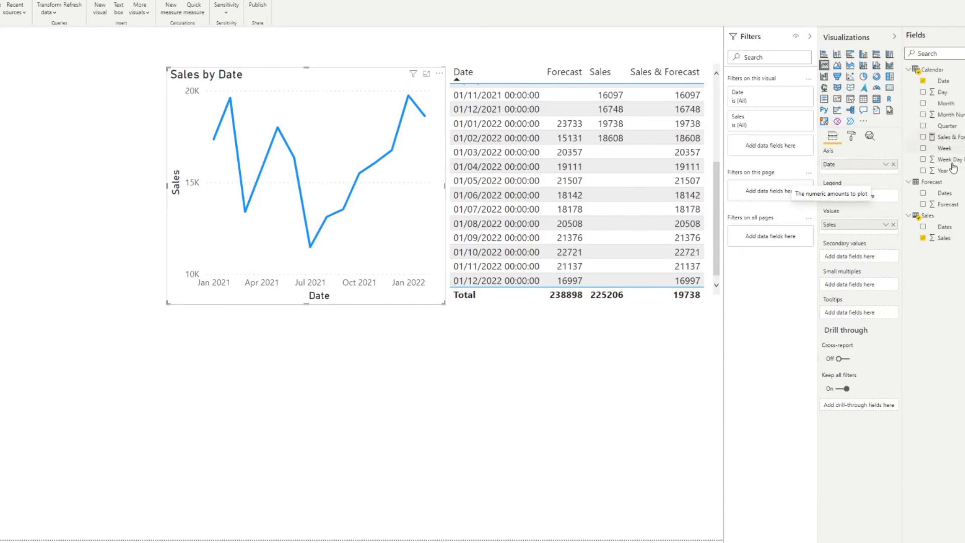
{"action": "left_click_drag", "start_coordinate": [948, 137], "coordinate": [874, 227]}
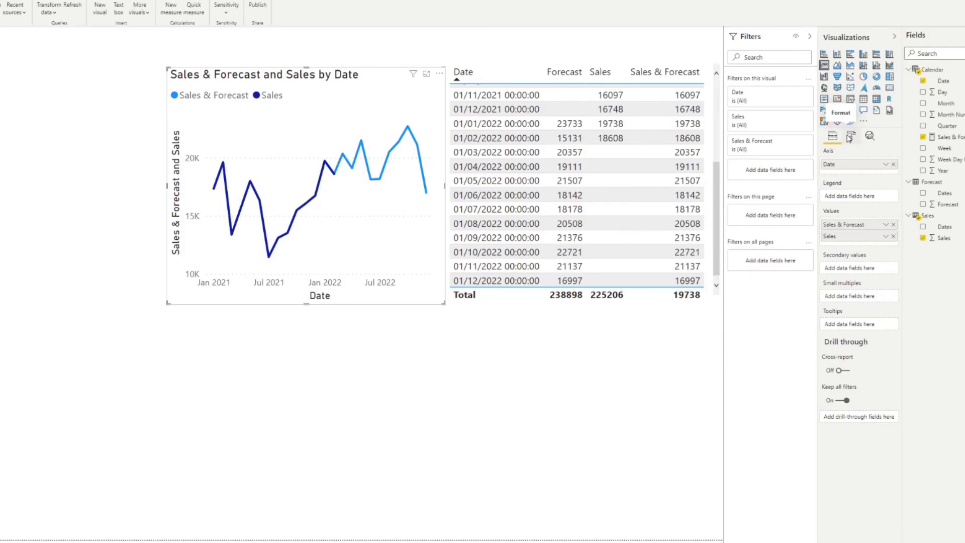
Step: Turn on point markers for the chart lines under Shapes
{"action": "left_click", "coordinate": [853, 139]}
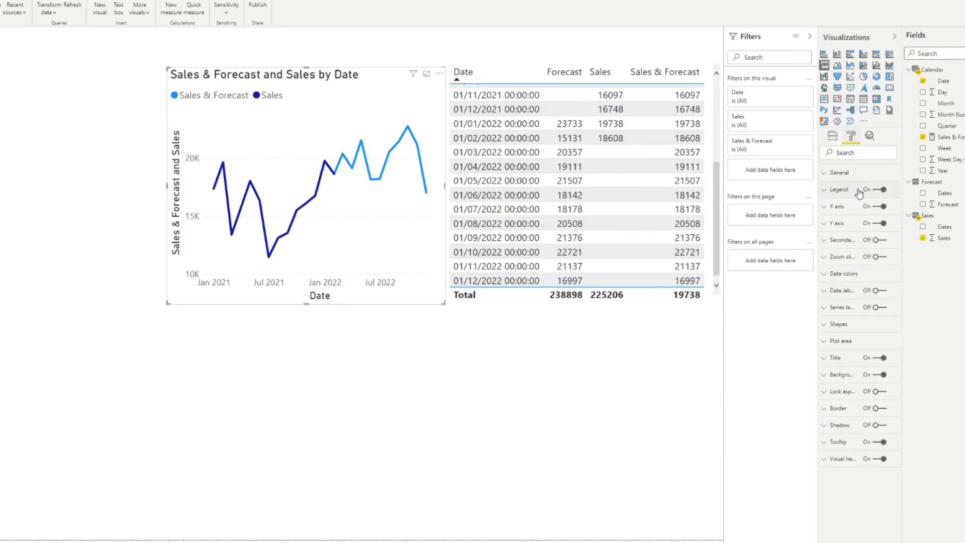
{"action": "left_click", "coordinate": [843, 324]}
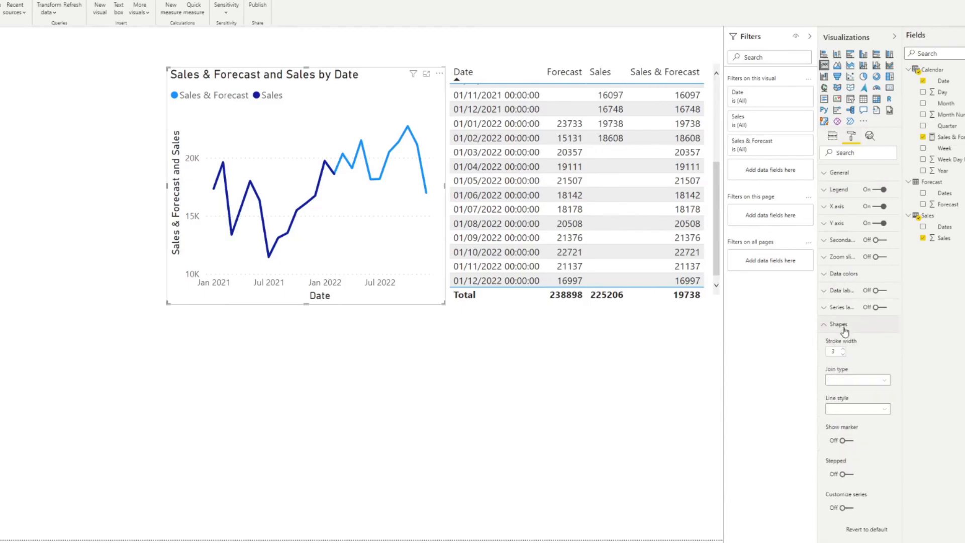
{"action": "left_click", "coordinate": [852, 441]}
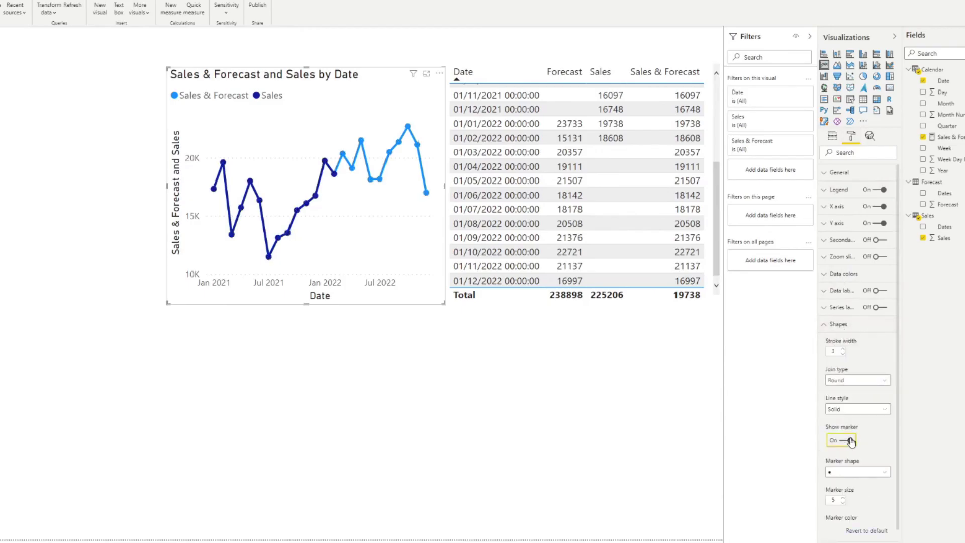
{"action": "left_click", "coordinate": [850, 325]}
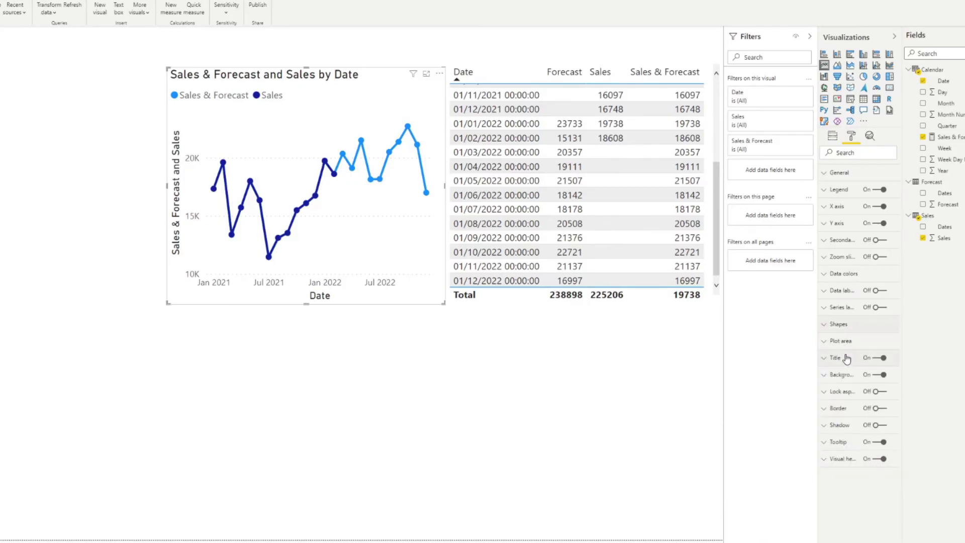
Step: Colour the Sales & Forecast series light grey in Data colors
{"action": "left_click", "coordinate": [848, 276]}
{"action": "left_click", "coordinate": [845, 304]}
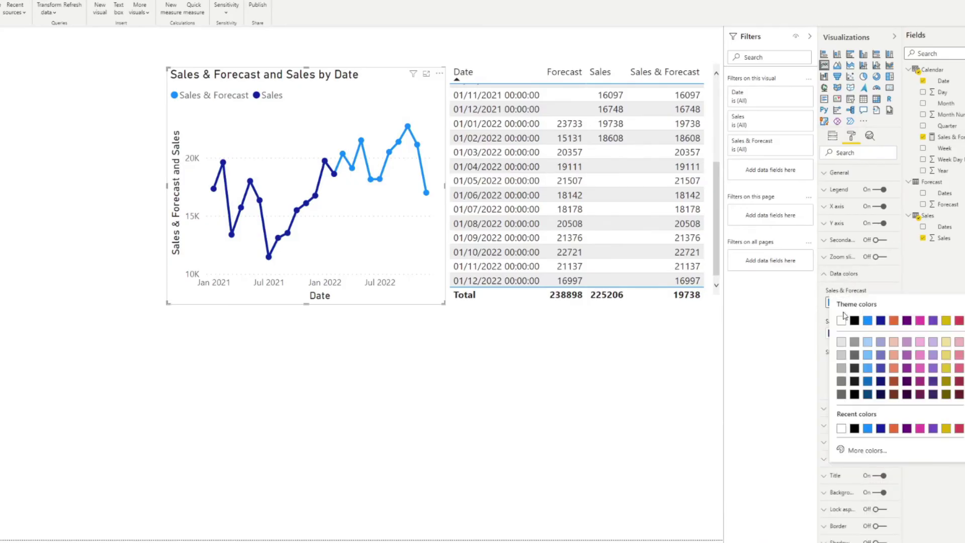
{"action": "left_click", "coordinate": [854, 348]}
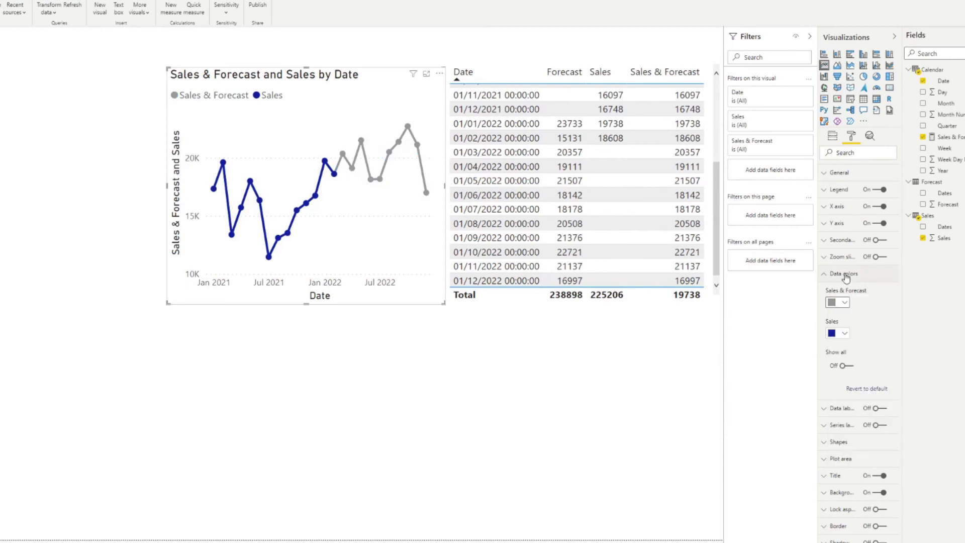
{"action": "left_click", "coordinate": [844, 302]}
{"action": "left_click", "coordinate": [843, 353]}
{"action": "left_click", "coordinate": [845, 302]}
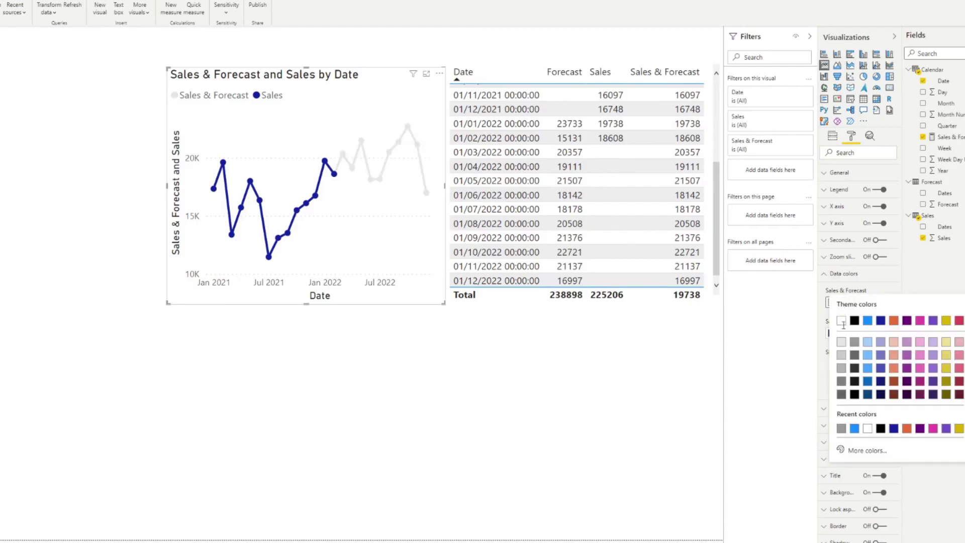
{"action": "left_click", "coordinate": [841, 355]}
{"action": "left_click", "coordinate": [839, 273]}
{"action": "scroll", "coordinate": [860, 302], "scroll_direction": "down", "scroll_amount": 1}
{"action": "left_click", "coordinate": [855, 260]}
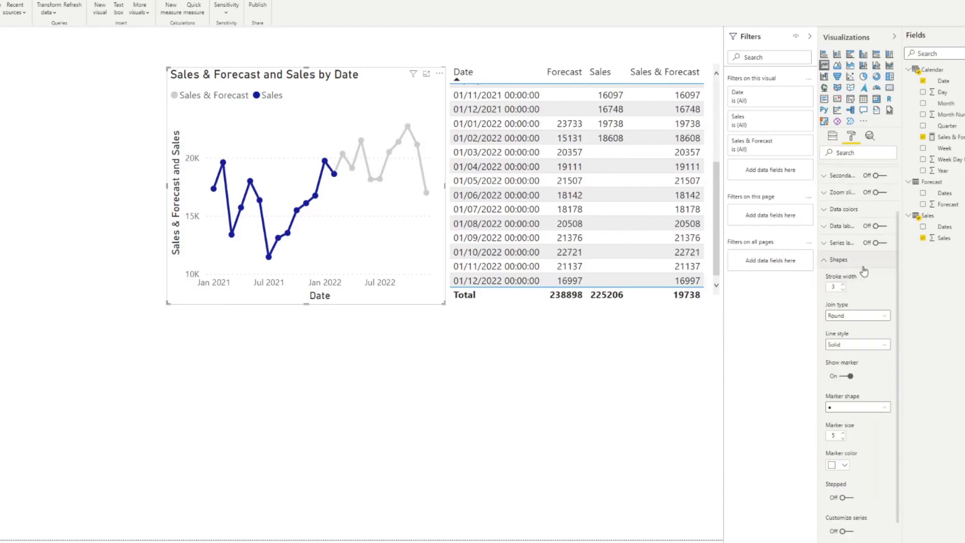
Step: Turn on Customize series and set the Sales & Forecast line style to Dashed
{"action": "scroll", "coordinate": [848, 432], "scroll_direction": "down", "scroll_amount": 2}
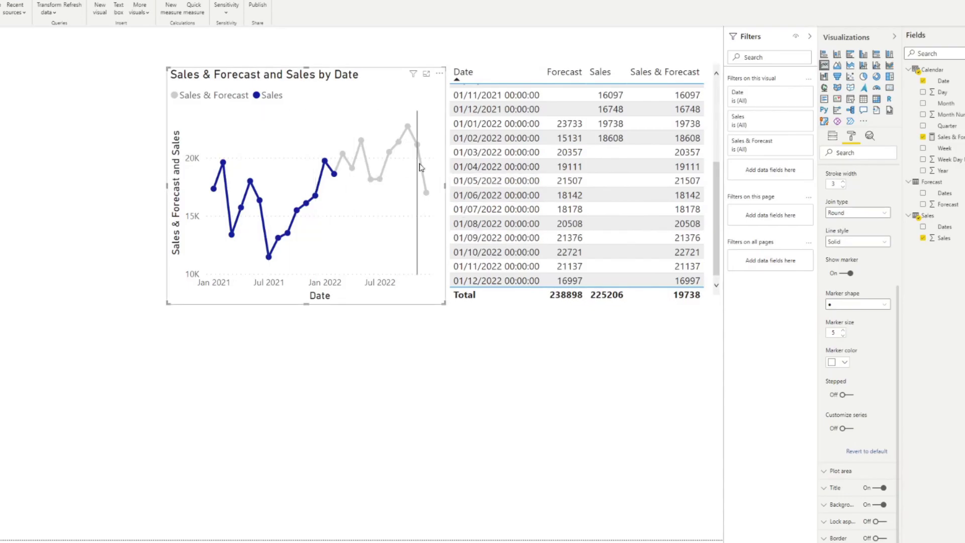
{"action": "left_click", "coordinate": [847, 428]}
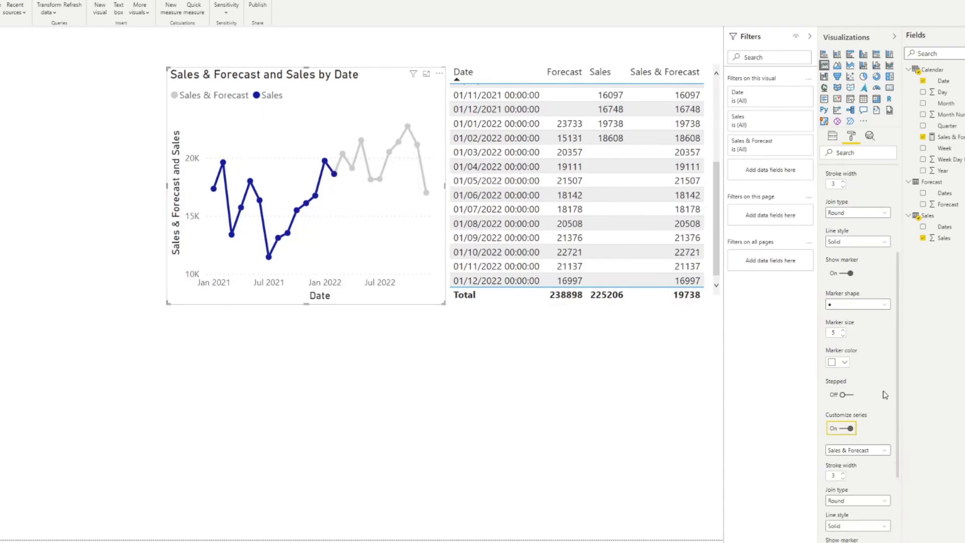
{"action": "scroll", "coordinate": [885, 394], "scroll_direction": "down", "scroll_amount": 3}
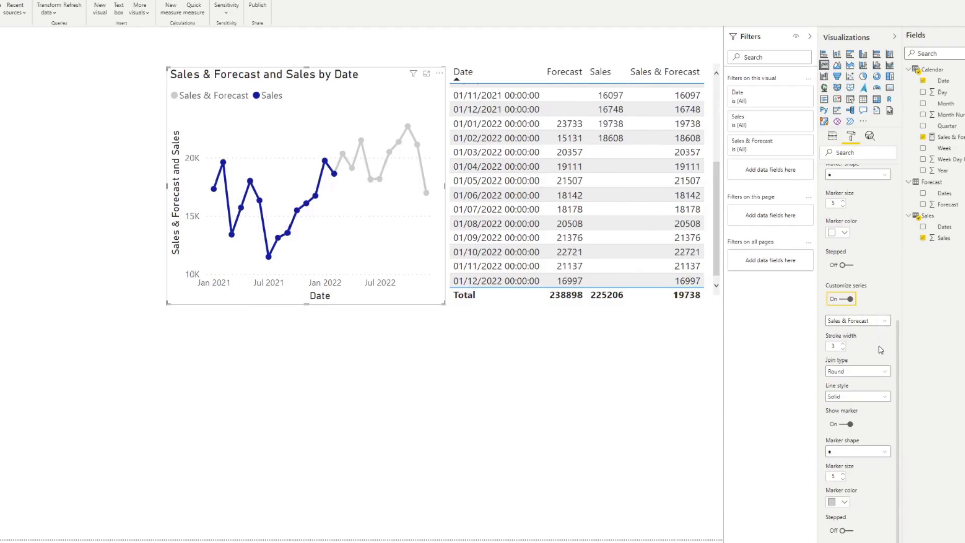
{"action": "left_click", "coordinate": [880, 397]}
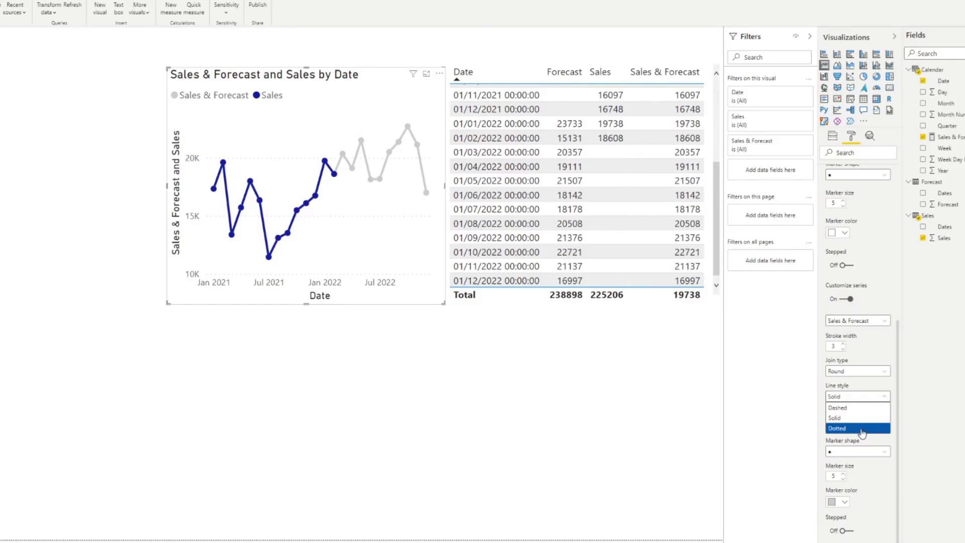
{"action": "left_click", "coordinate": [877, 408]}
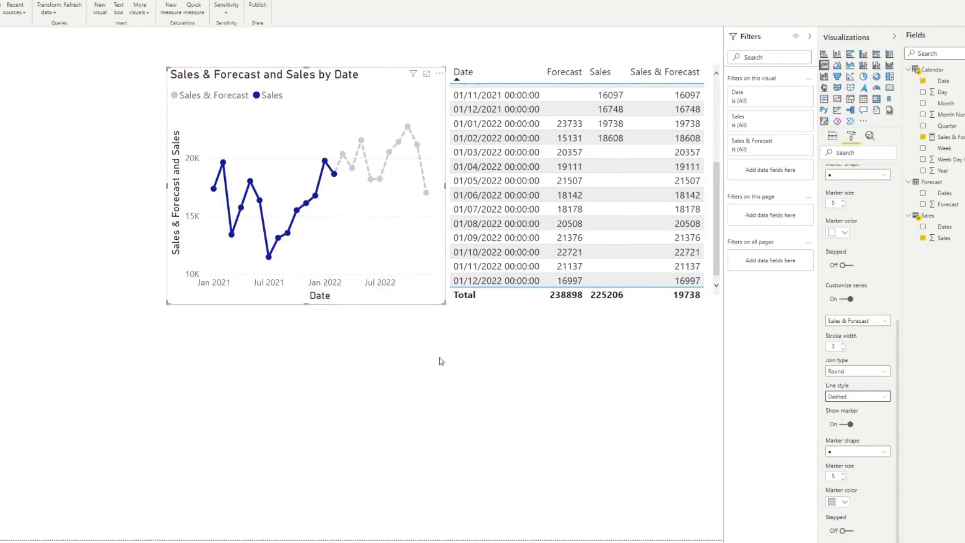
{"action": "left_click", "coordinate": [832, 137]}
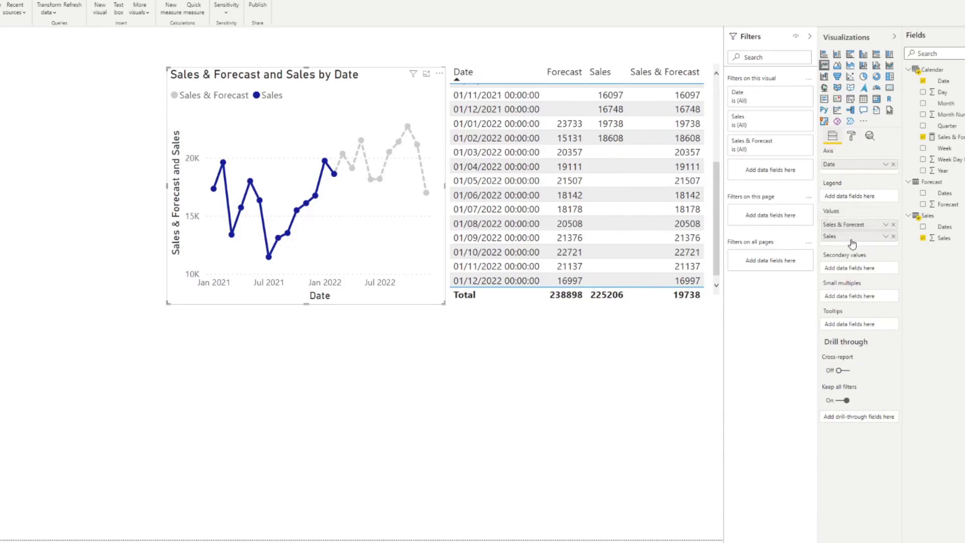
{"action": "left_click_drag", "start_coordinate": [843, 242], "coordinate": [852, 225]}
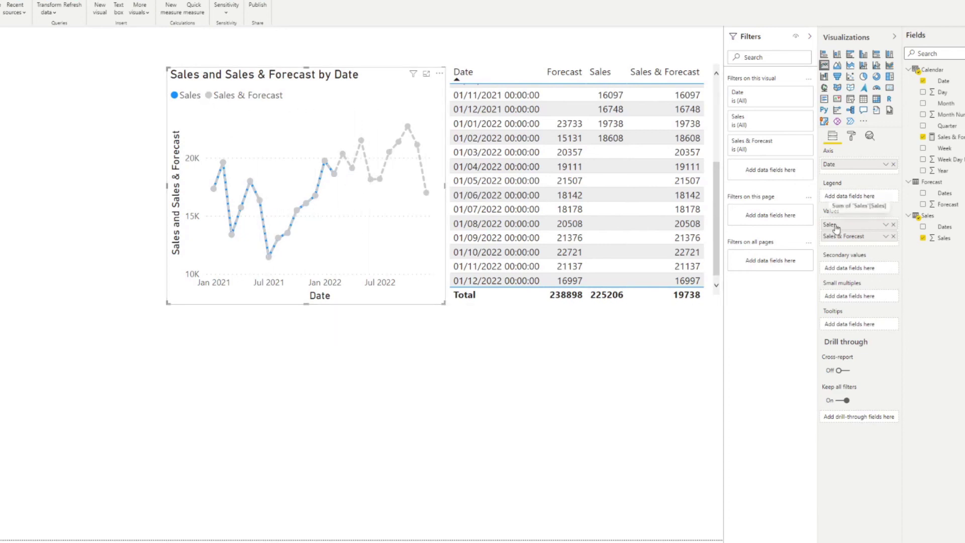
{"action": "left_click_drag", "start_coordinate": [850, 227], "coordinate": [848, 242]}
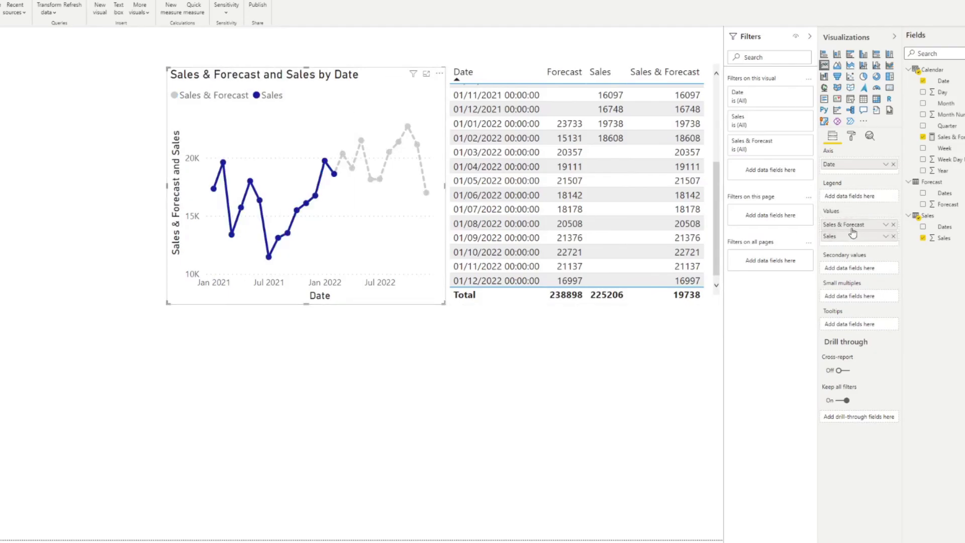